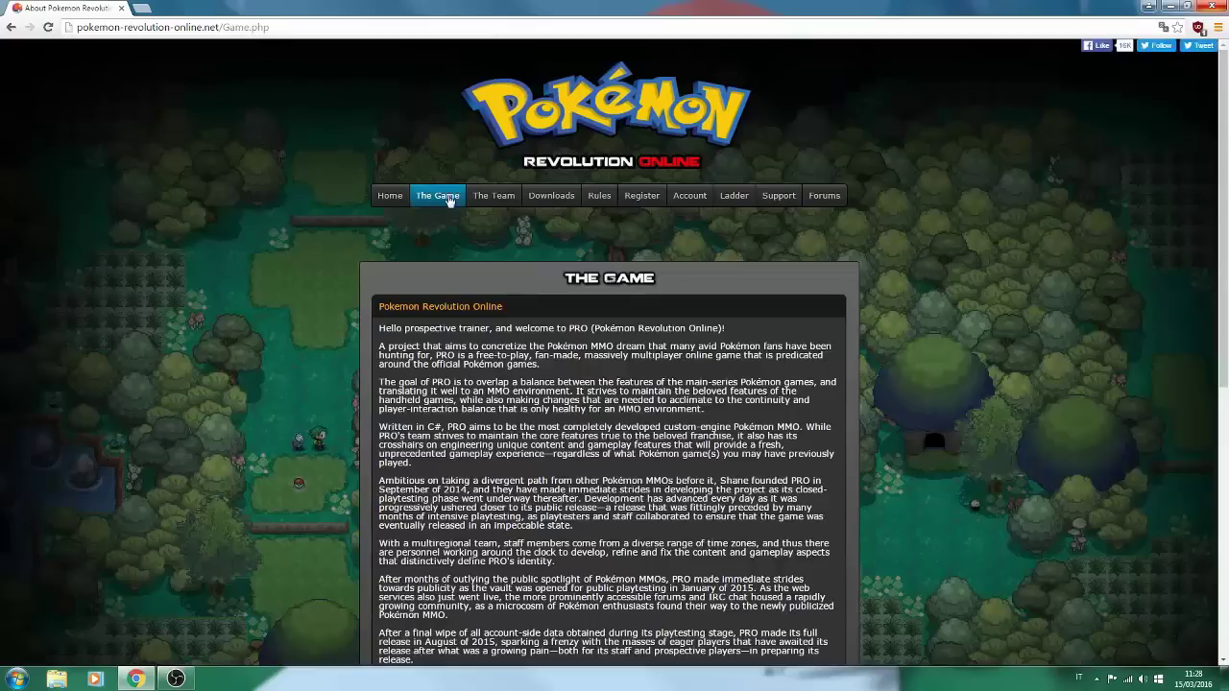
Read through the Pokemon Revolution Online game description and look over the site's Support page
{"action": "scroll", "coordinate": [543, 327], "scroll_direction": "down", "scroll_amount": 5}
{"action": "scroll", "coordinate": [543, 327], "scroll_direction": "up", "scroll_amount": 5}
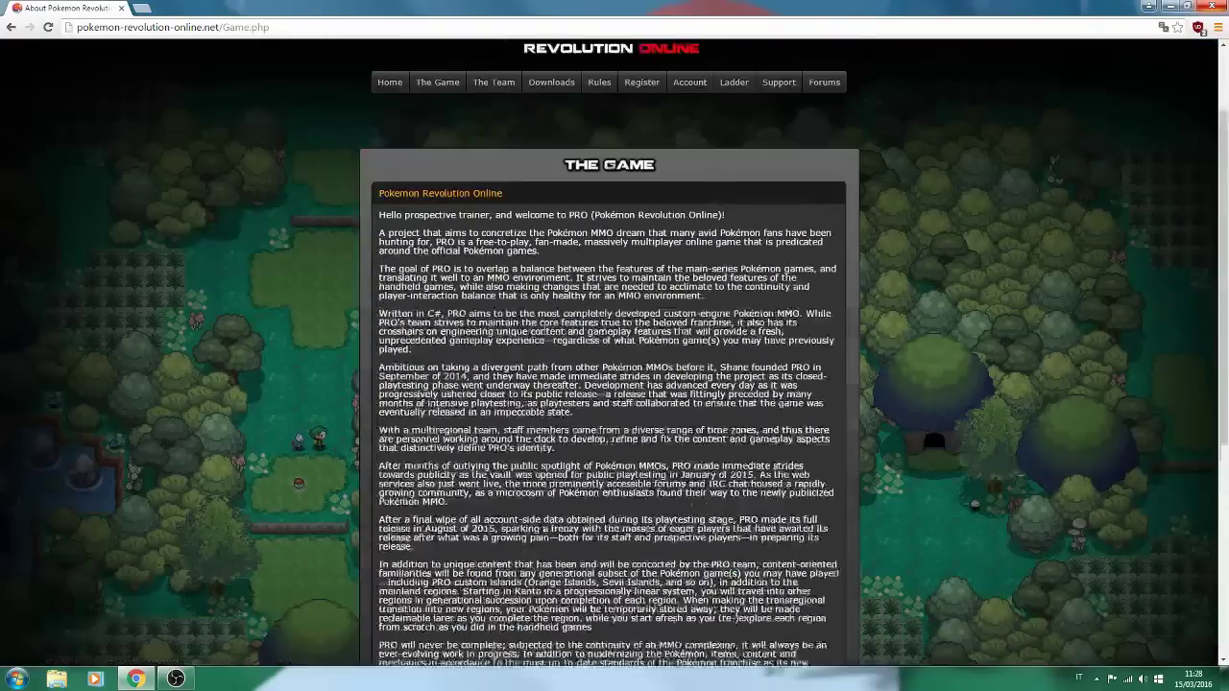
{"action": "left_click", "coordinate": [786, 198]}
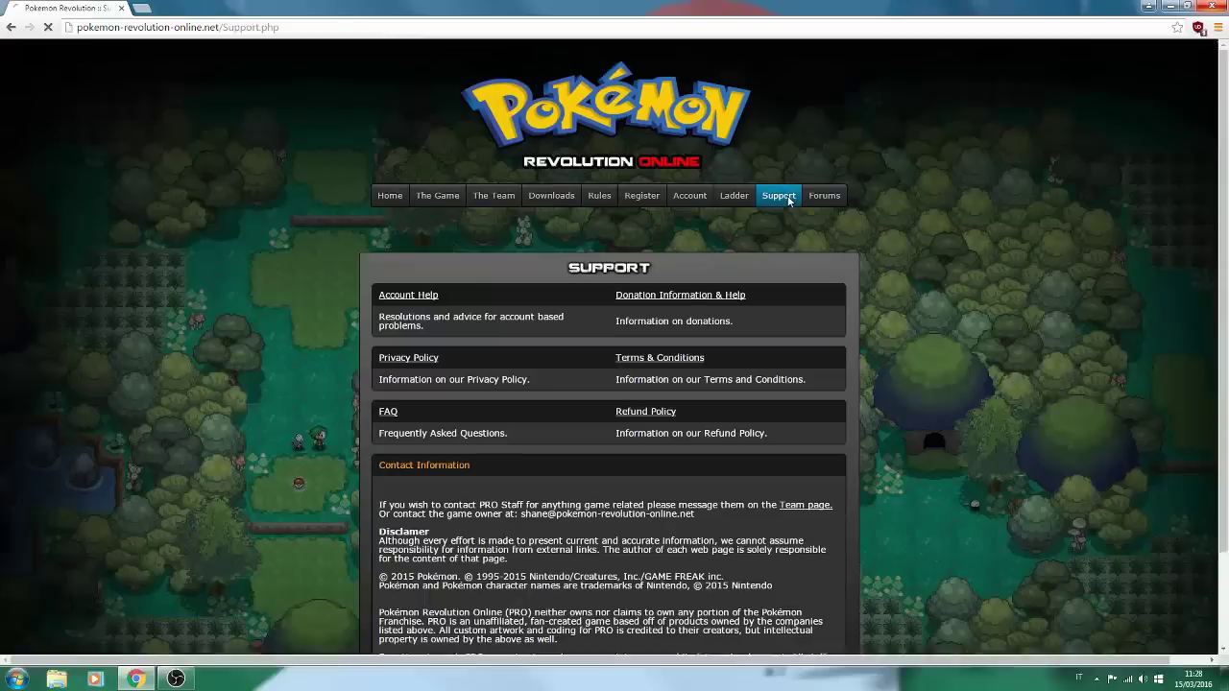
{"action": "scroll", "coordinate": [746, 356], "scroll_direction": "down", "scroll_amount": 1}
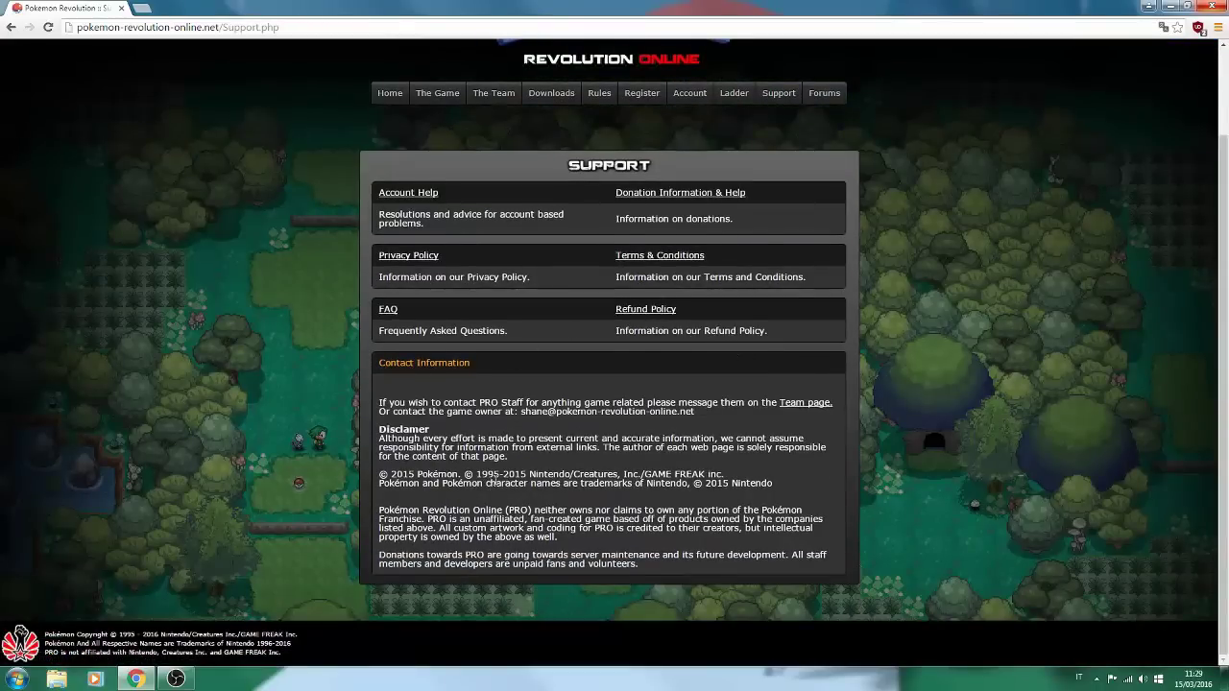
{"action": "scroll", "coordinate": [487, 477], "scroll_direction": "up", "scroll_amount": 1}
Read the Privacy Policy listed among the support topics and return to the Support page
{"action": "left_click", "coordinate": [401, 301]}
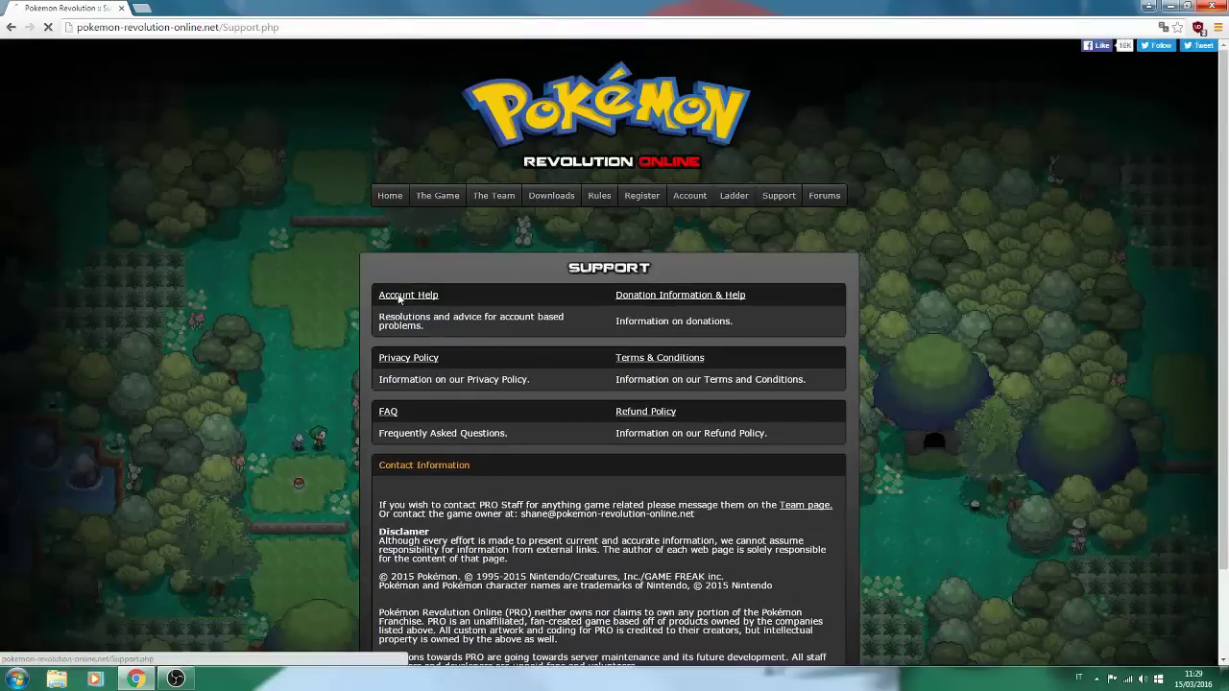
{"action": "left_click", "coordinate": [419, 364]}
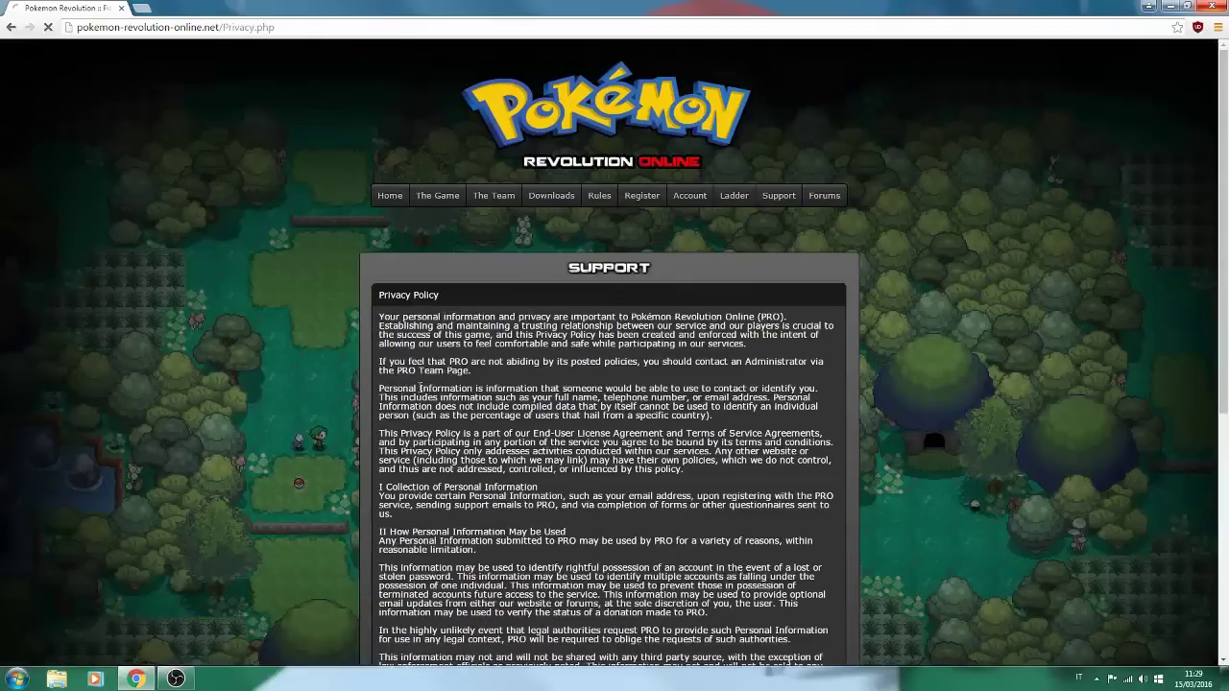
{"action": "scroll", "coordinate": [420, 365], "scroll_direction": "down", "scroll_amount": 4}
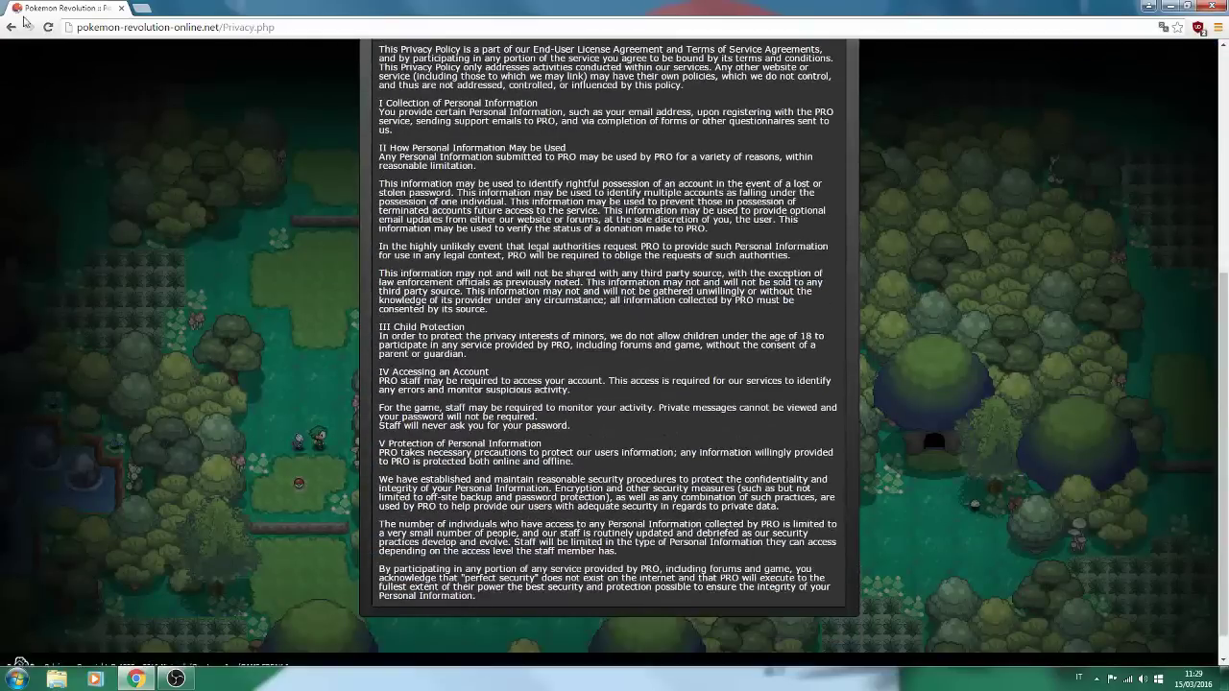
{"action": "left_click", "coordinate": [12, 27]}
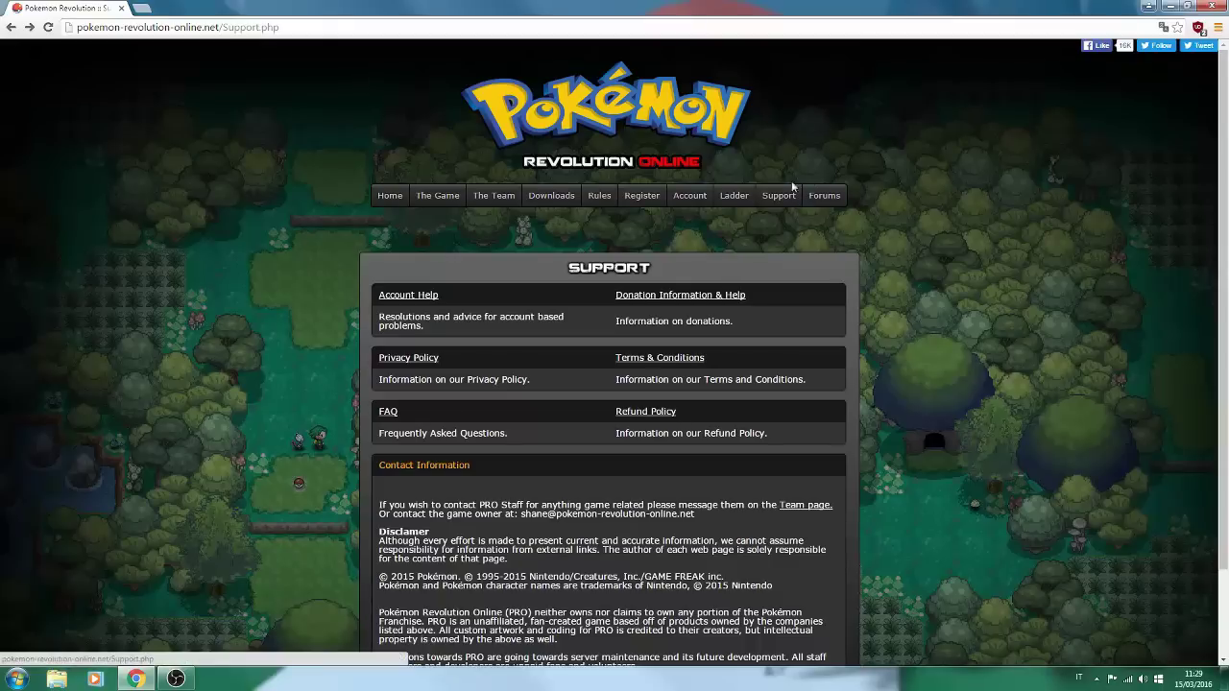
Open the site's forums and search the board index page for "chat"
{"action": "left_click", "coordinate": [824, 195]}
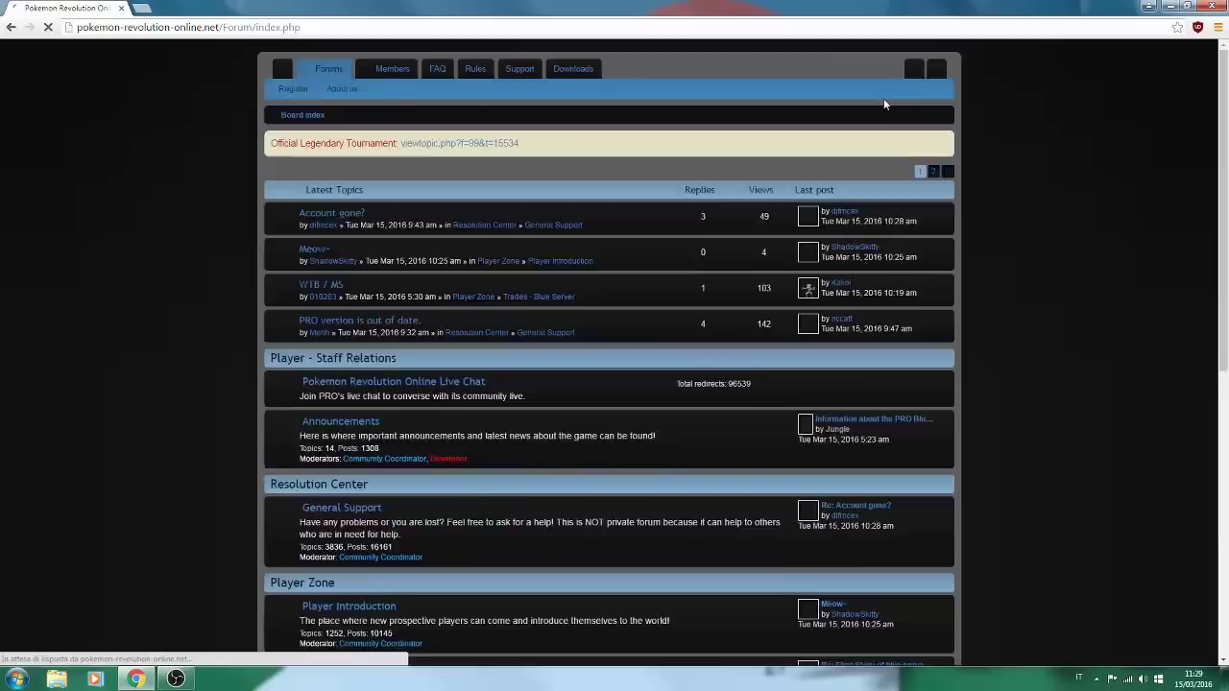
{"action": "scroll", "coordinate": [478, 331], "scroll_direction": "down", "scroll_amount": 2}
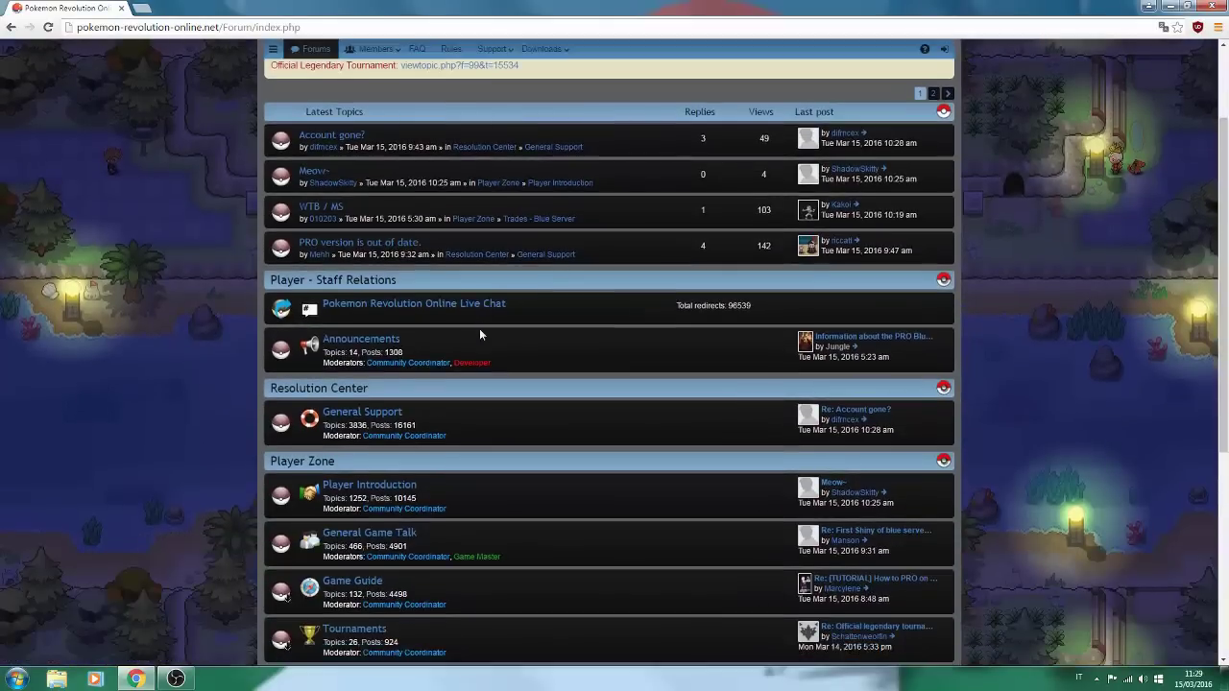
{"action": "key", "text": "ctrl+f"}
{"action": "type", "text": "disco"}
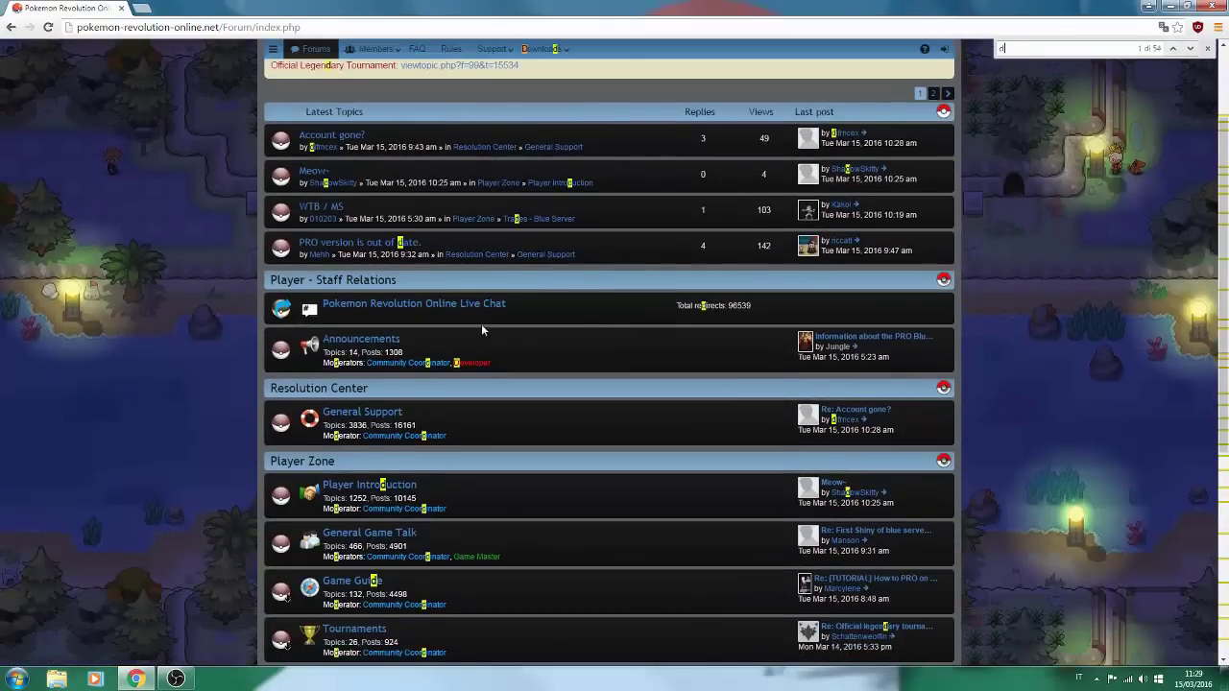
{"action": "key", "text": "BackSpace"}
{"action": "key", "text": "BackSpace"}
{"action": "key", "text": "BackSpace"}
{"action": "key", "text": "BackSpace"}
{"action": "key", "text": "BackSpace"}
{"action": "type", "text": "chat"}
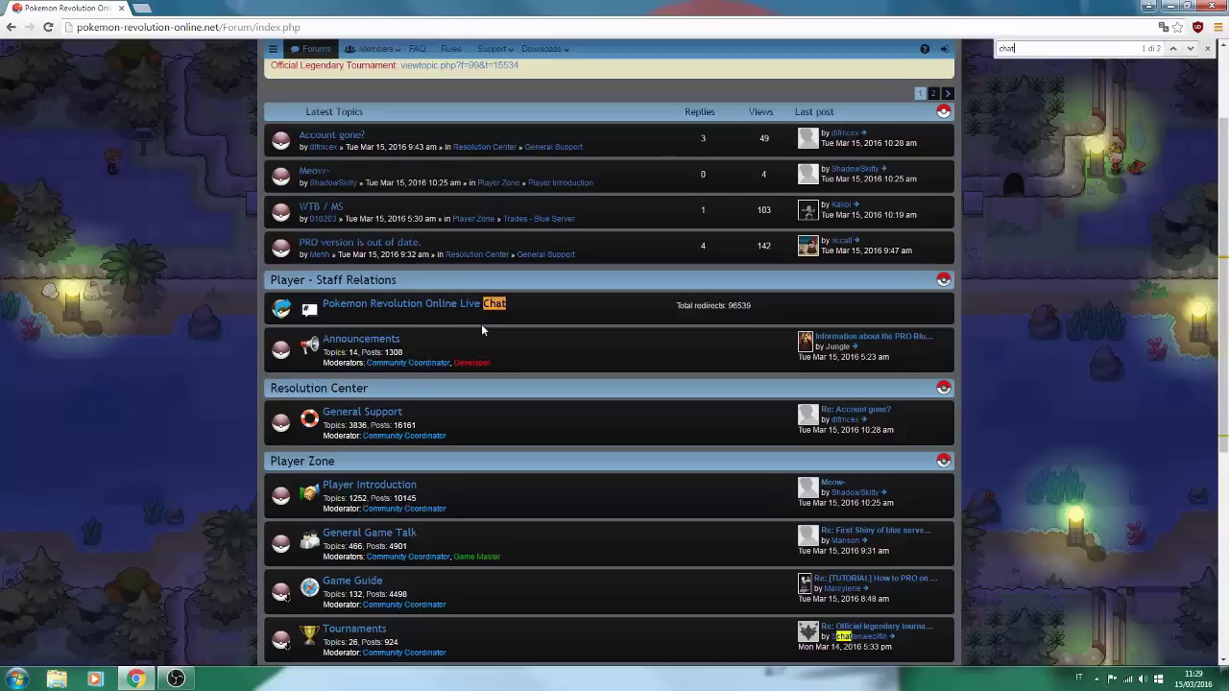
Visit the Pokemon Revolution Online Live Chat page and return to the board index to look over the remaining forums
{"action": "left_click", "coordinate": [457, 306]}
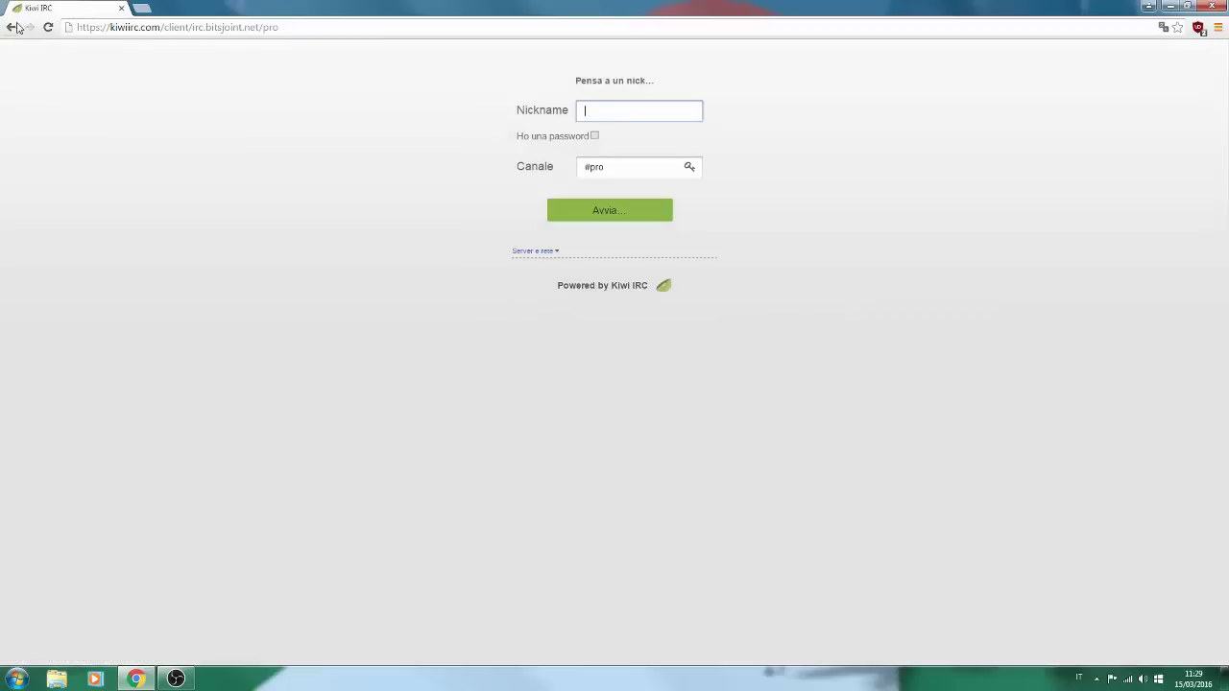
{"action": "left_click", "coordinate": [11, 29]}
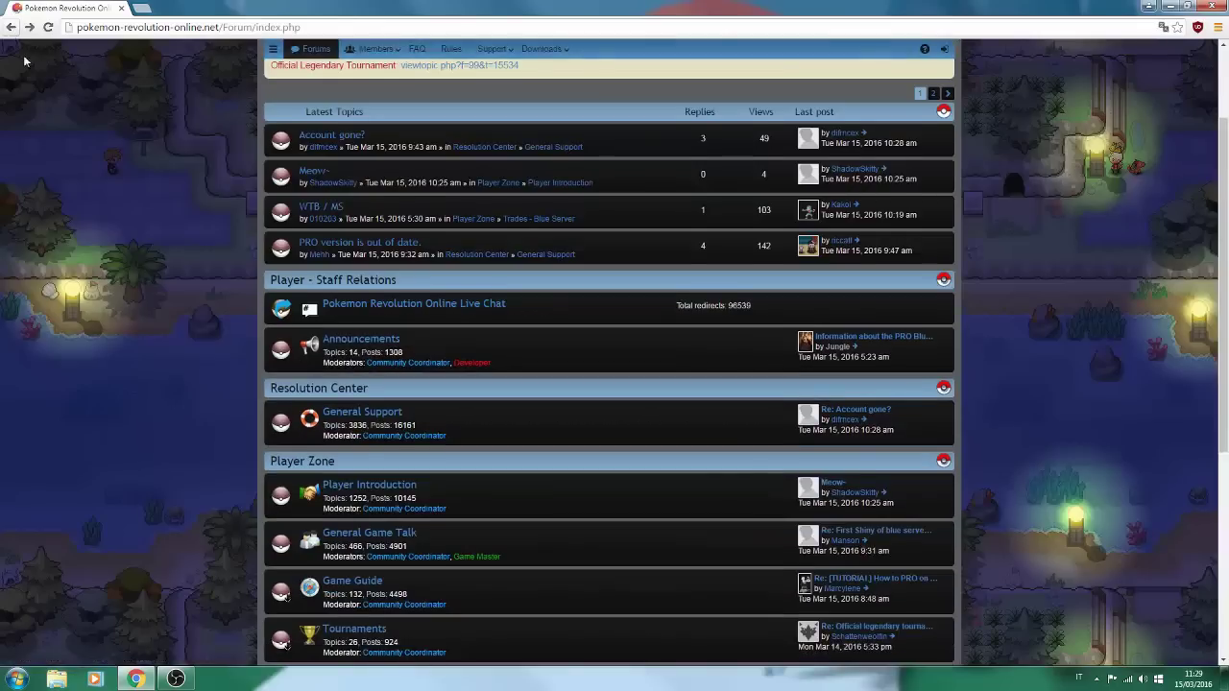
{"action": "scroll", "coordinate": [355, 480], "scroll_direction": "down", "scroll_amount": 4}
{"action": "scroll", "coordinate": [355, 480], "scroll_direction": "down", "scroll_amount": 1}
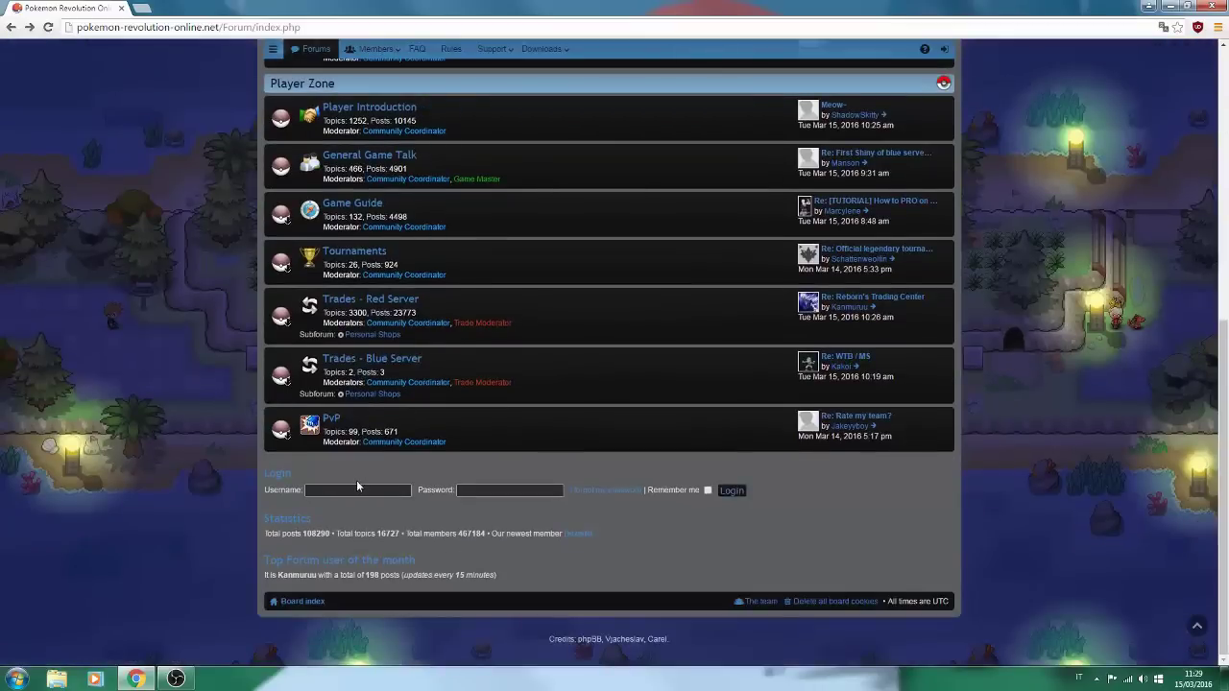
Look over the topics in the General Game Talk forum and close the browser
{"action": "scroll", "coordinate": [357, 480], "scroll_direction": "up", "scroll_amount": 3}
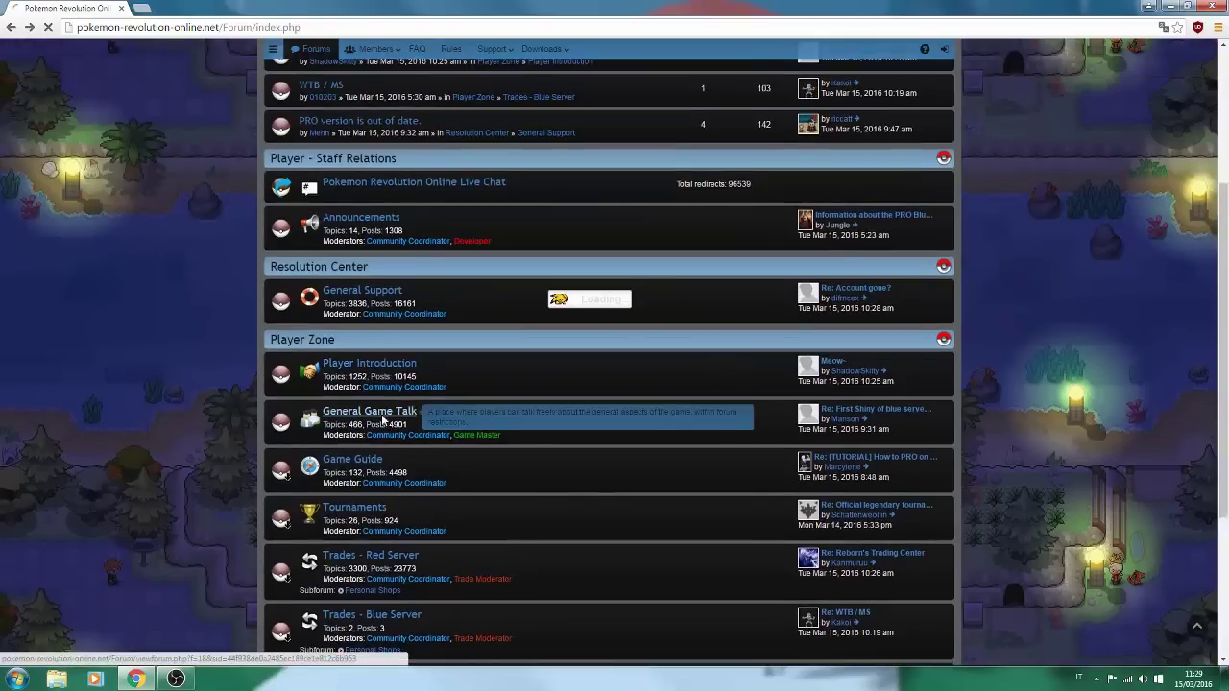
{"action": "left_click", "coordinate": [388, 416]}
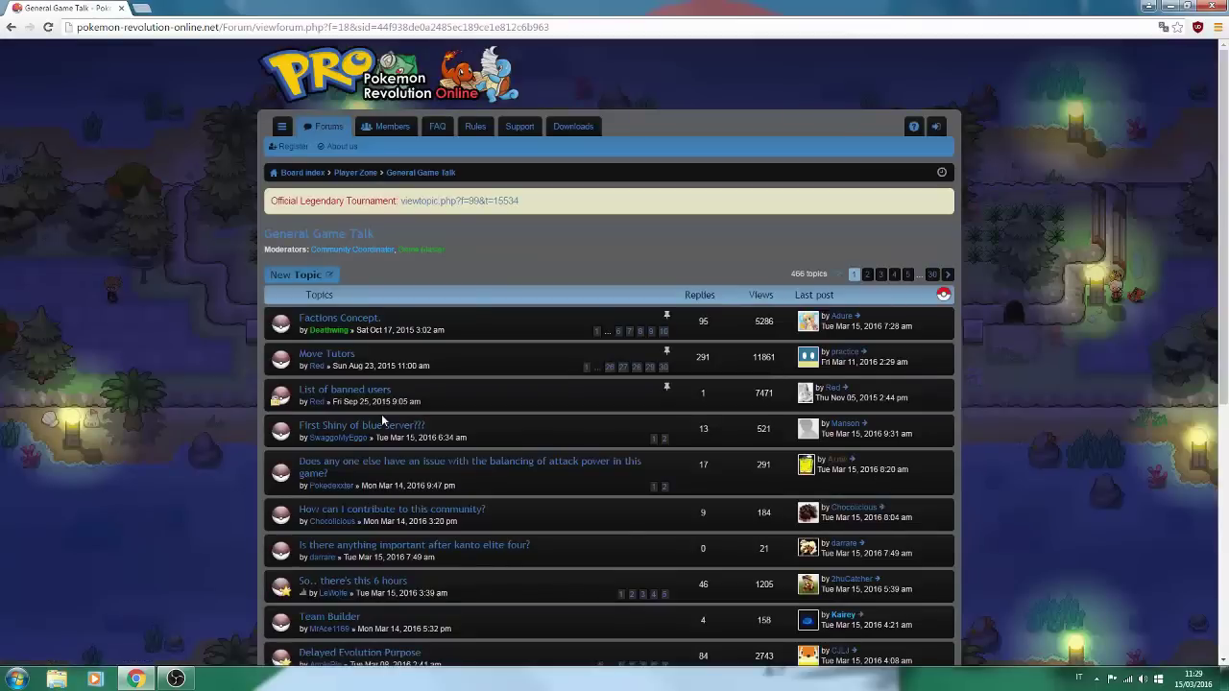
{"action": "scroll", "coordinate": [381, 414], "scroll_direction": "down", "scroll_amount": 2}
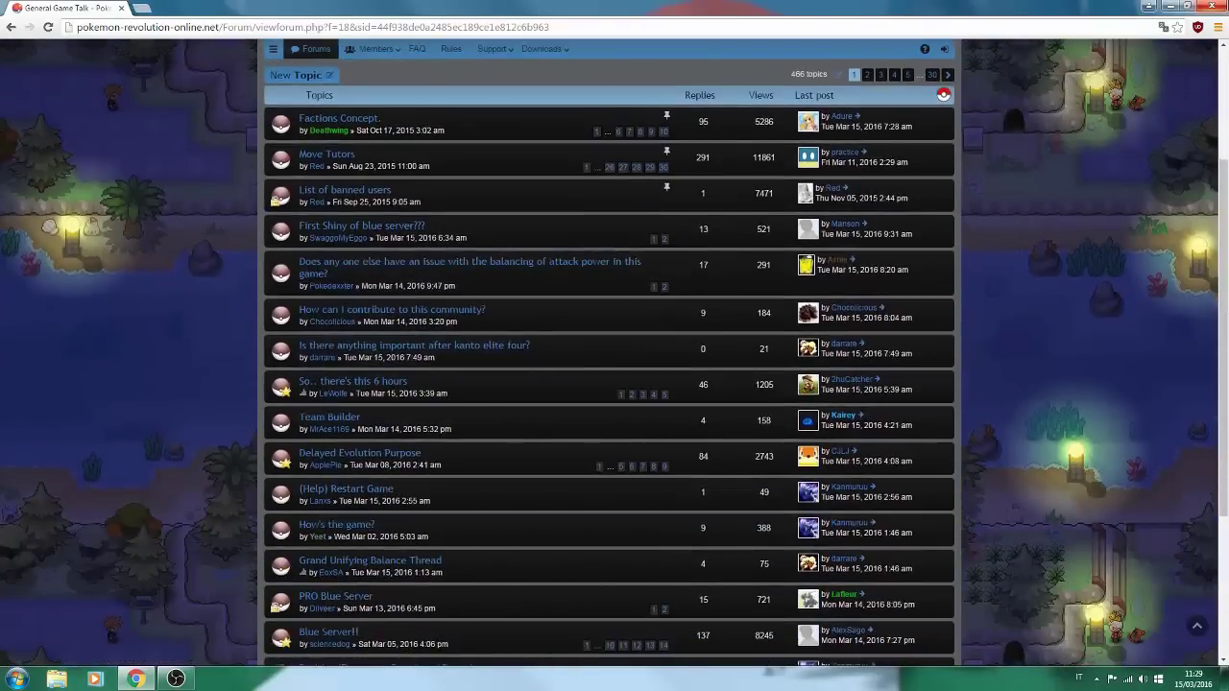
{"action": "left_click", "coordinate": [1213, 6]}
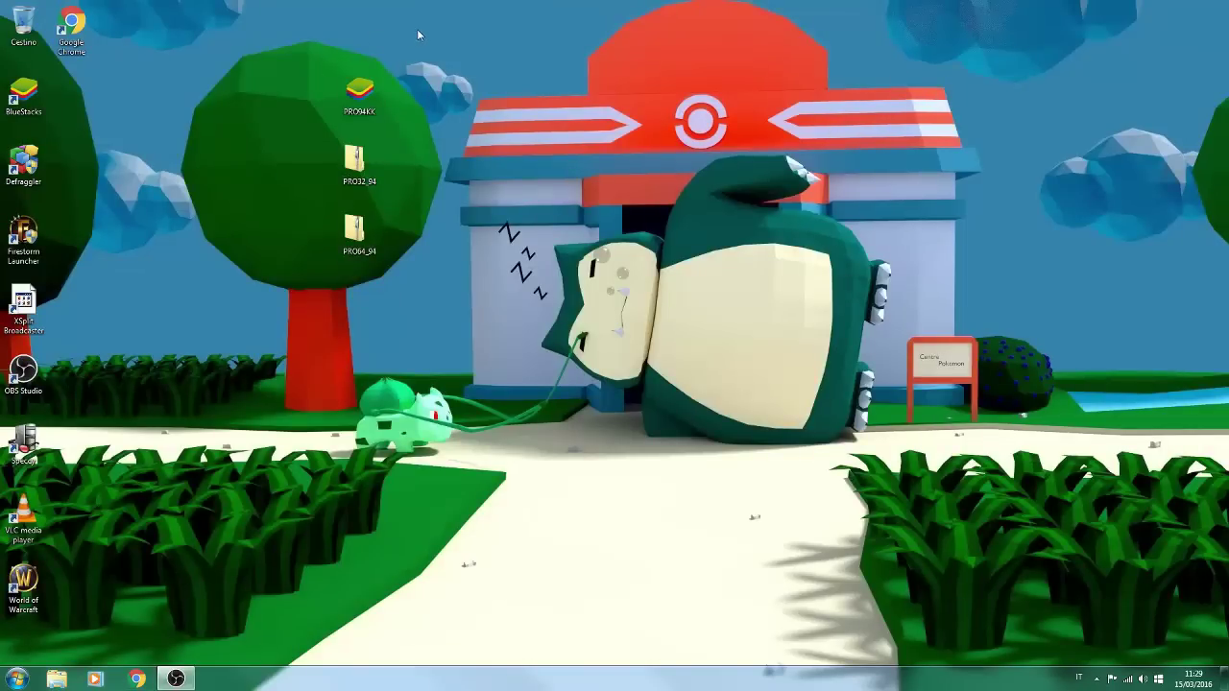
Open a file explorer window and show the contents of the Desktop folder
{"action": "left_click_drag", "start_coordinate": [422, 61], "coordinate": [115, 335]}
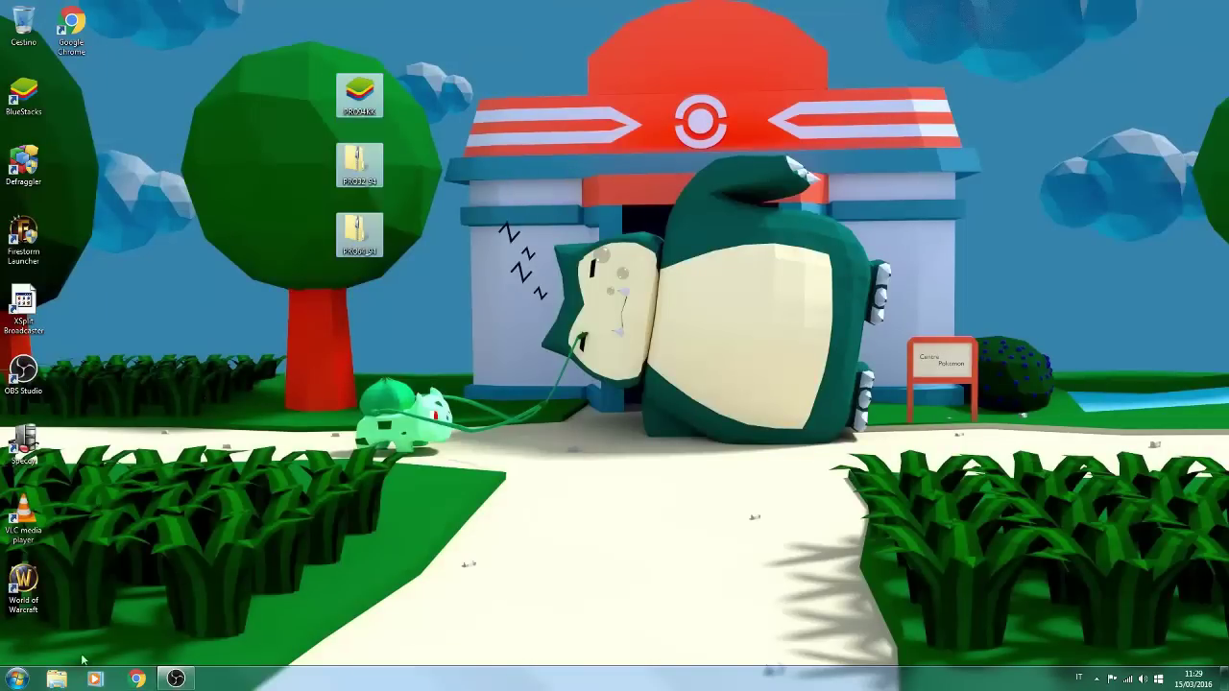
{"action": "left_click", "coordinate": [56, 678]}
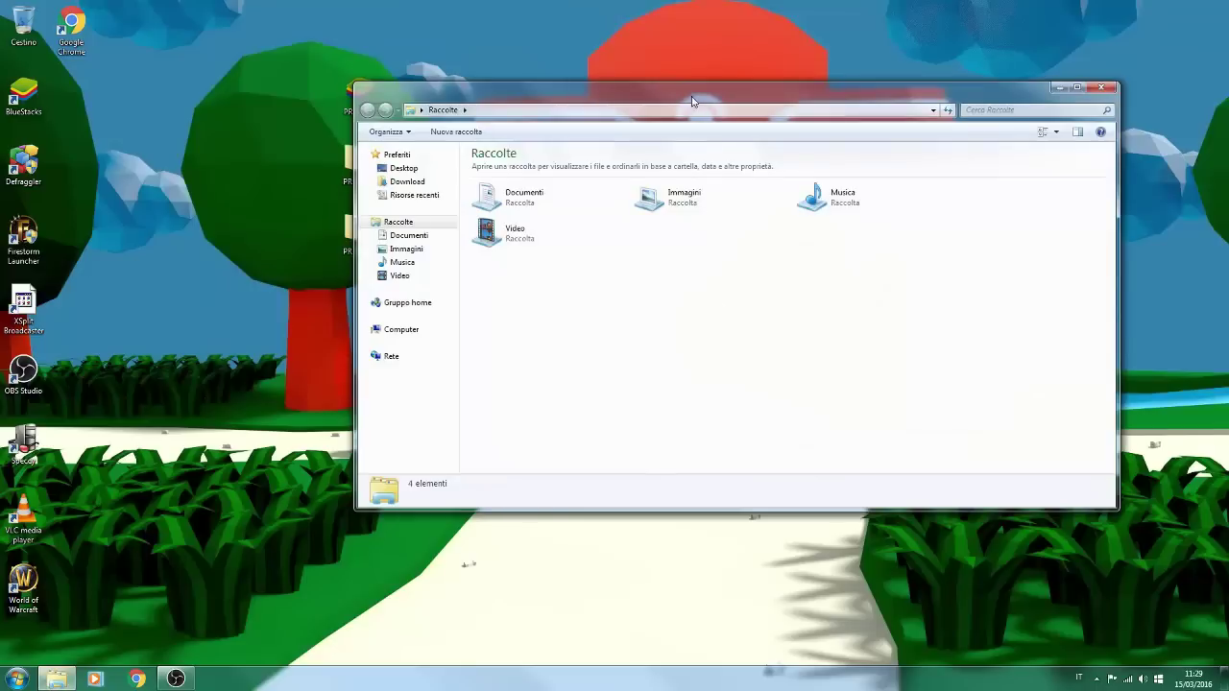
{"action": "left_click_drag", "start_coordinate": [691, 101], "coordinate": [618, 213]}
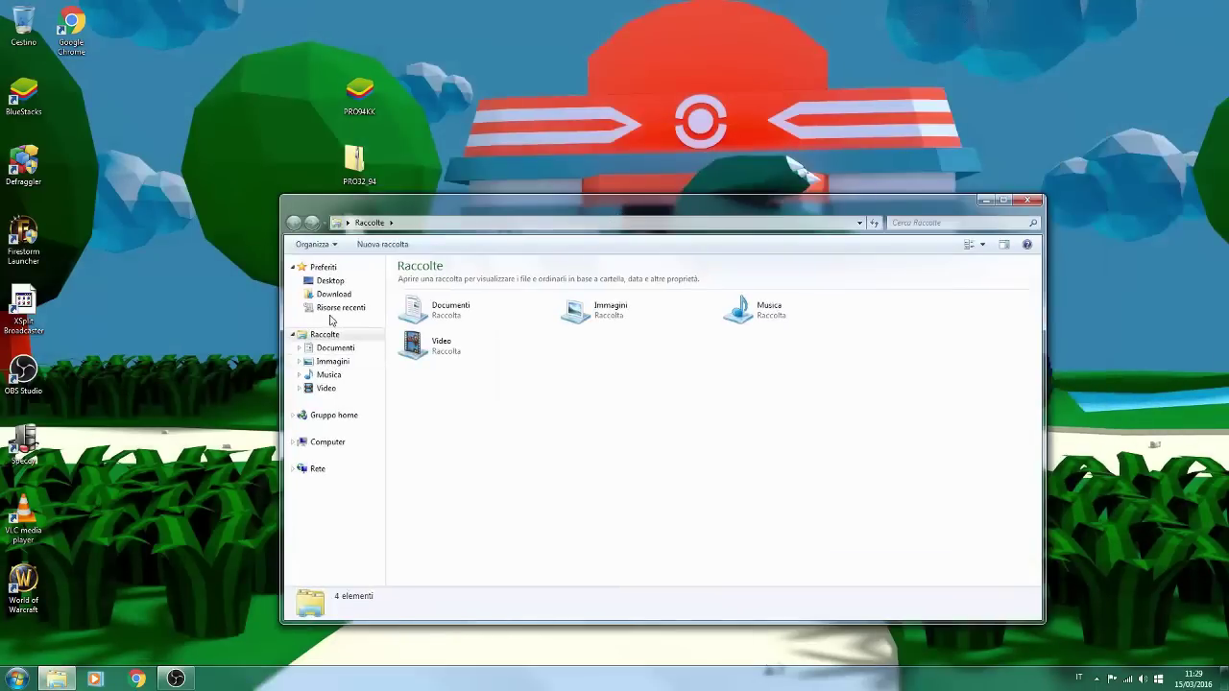
{"action": "left_click", "coordinate": [330, 280]}
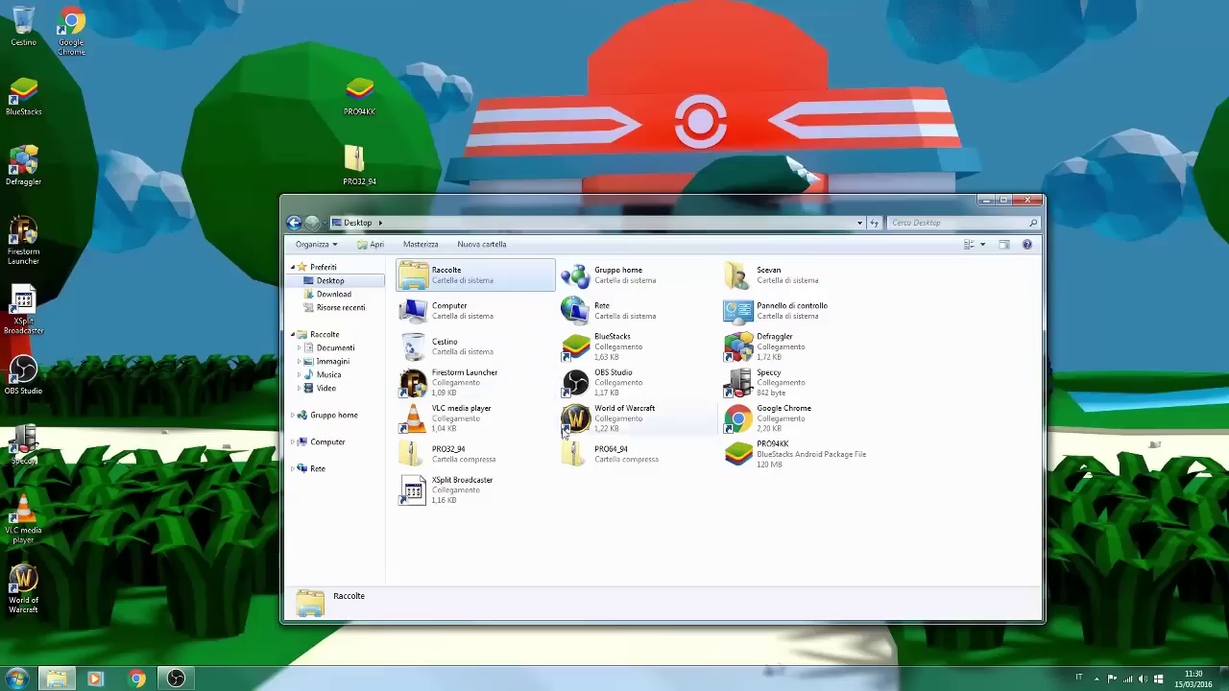
{"action": "mouse_move", "coordinate": [478, 459]}
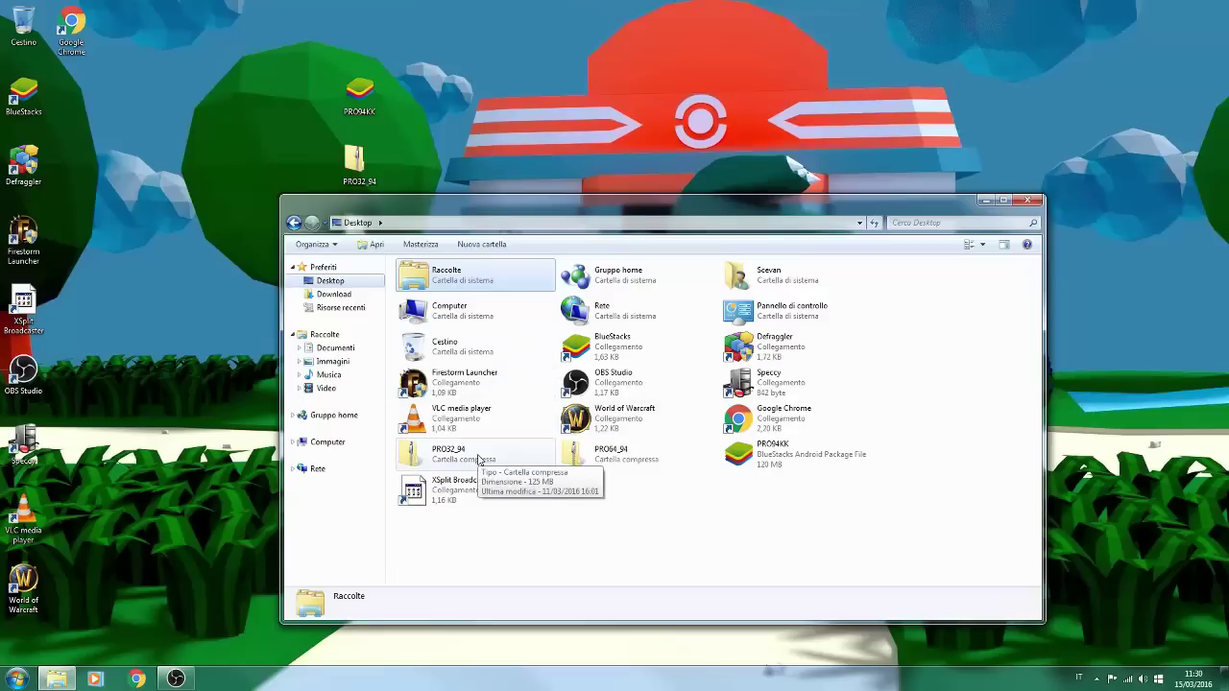
Delete the XSplit Broadcaster shortcut from the Desktop folder, moving it to the recycle bin
{"action": "left_click", "coordinate": [23, 305]}
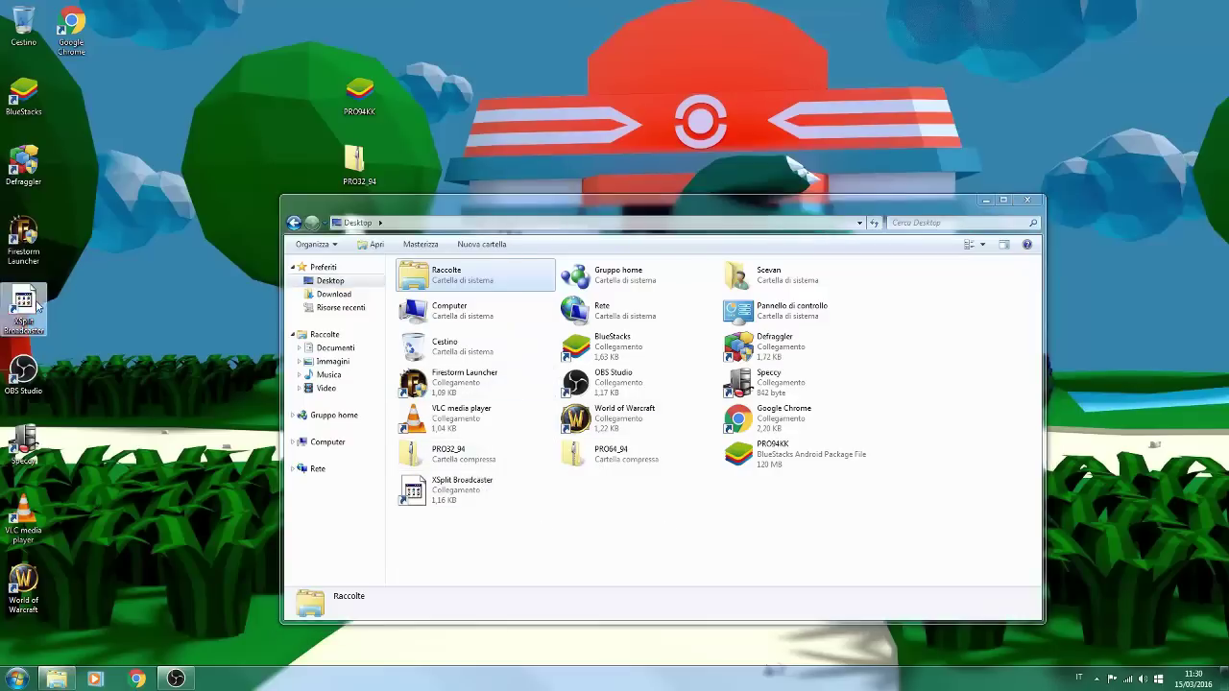
{"action": "left_click", "coordinate": [447, 508], "text": "ctrl"}
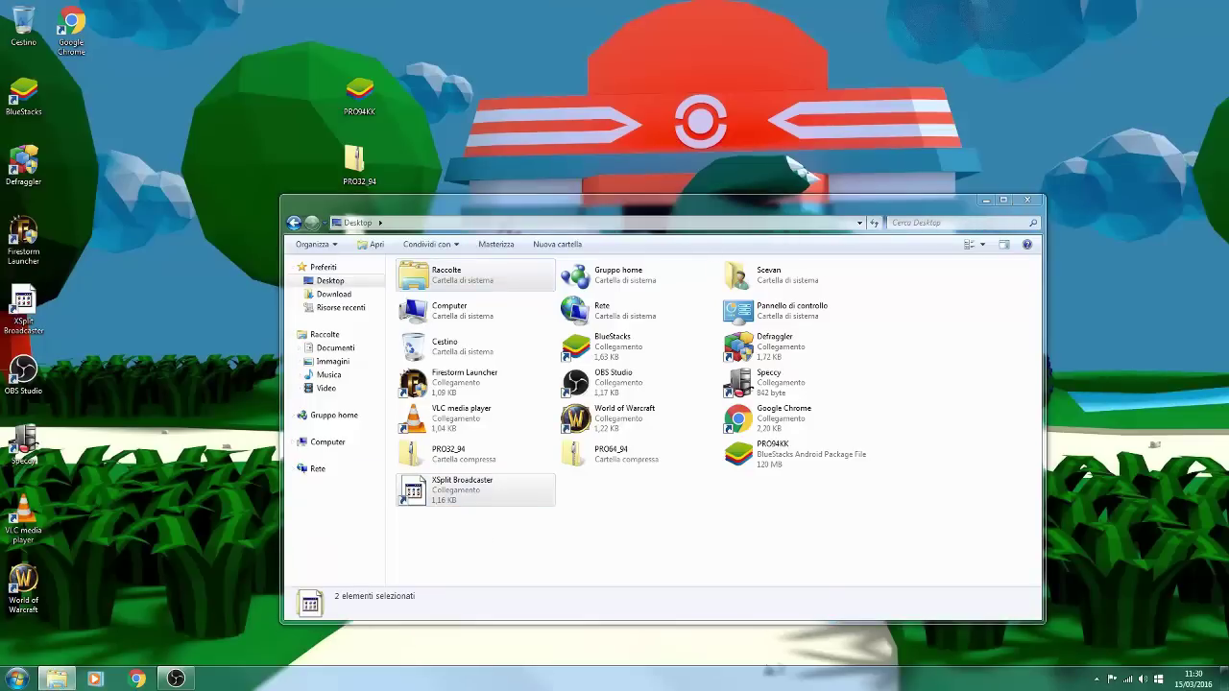
{"action": "left_click", "coordinate": [535, 509]}
{"action": "key", "text": "Delete"}
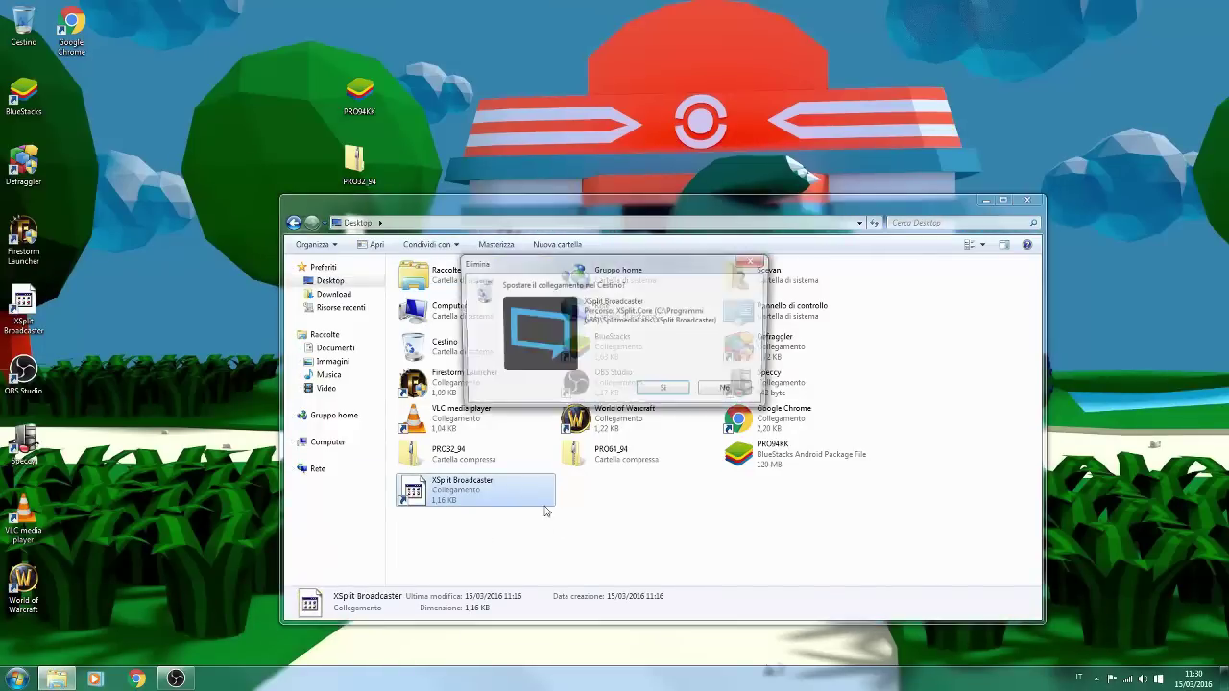
{"action": "key", "text": "Return"}
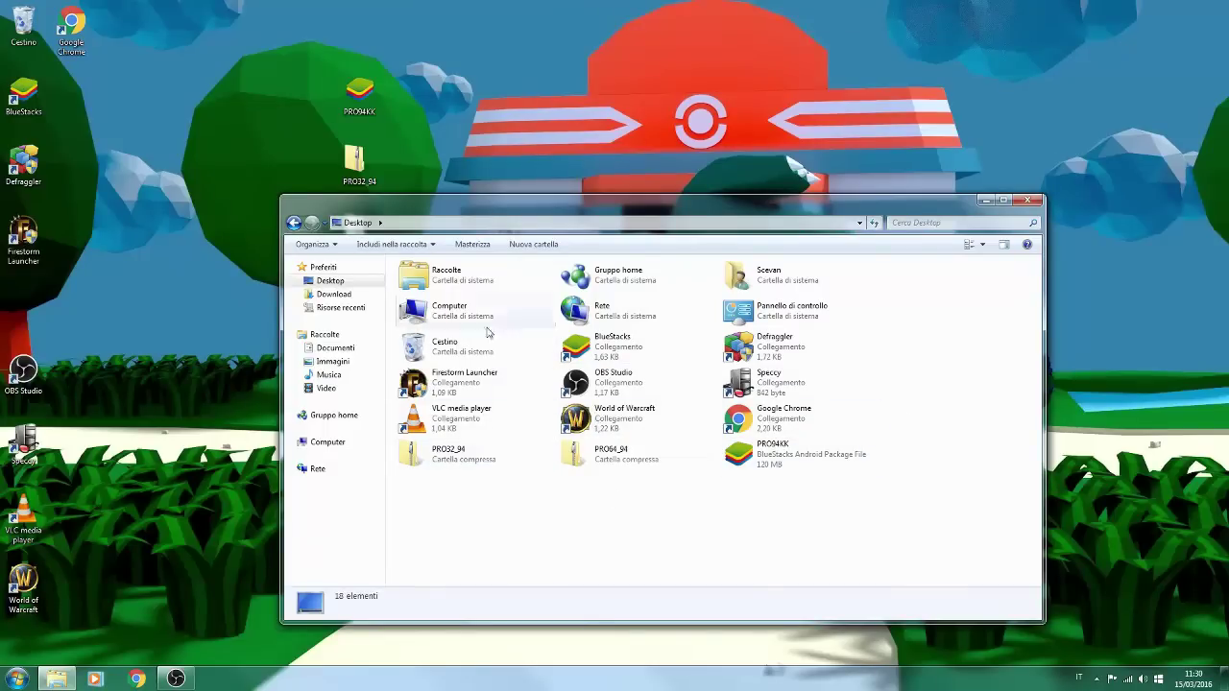
Open the PRO32_94 compressed folder to show its contents
{"action": "left_click_drag", "start_coordinate": [464, 210], "coordinate": [474, 222]}
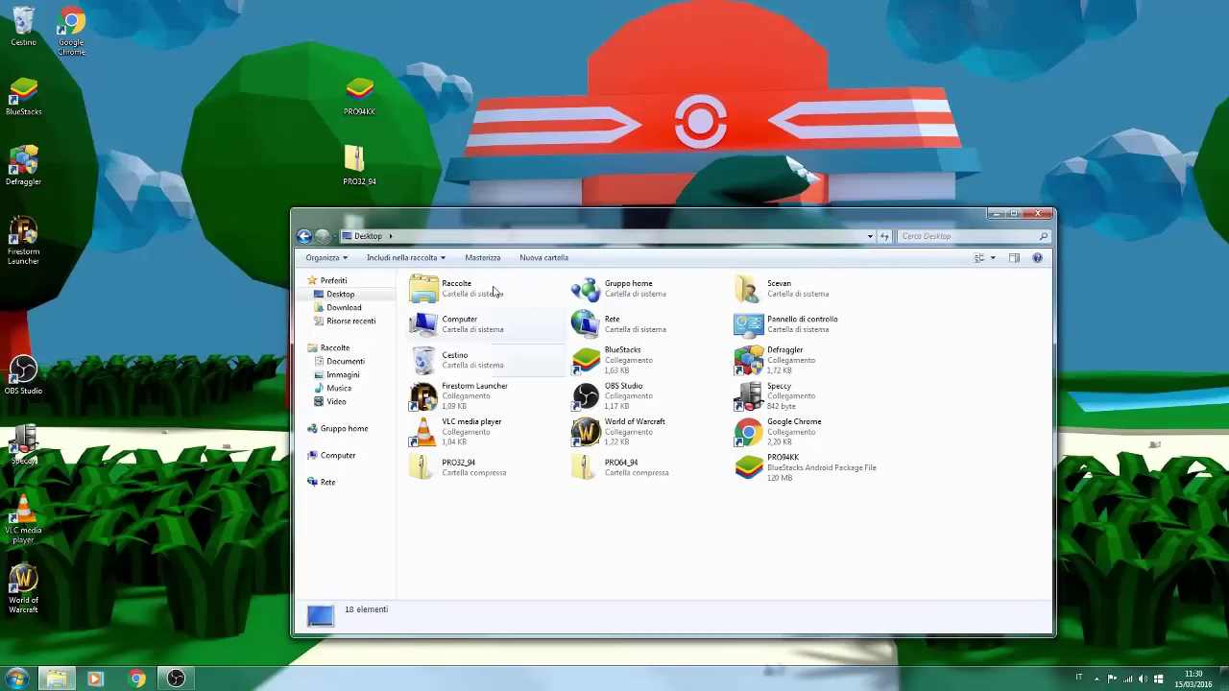
{"action": "right_click", "coordinate": [480, 465]}
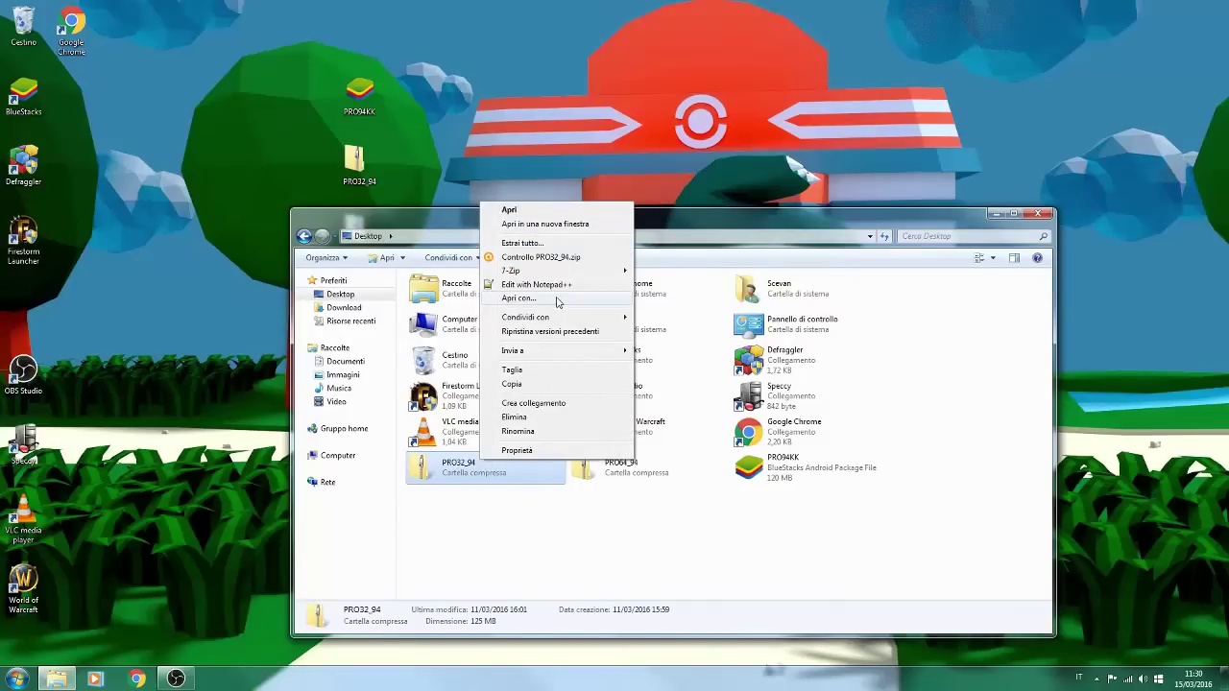
{"action": "mouse_move", "coordinate": [585, 275]}
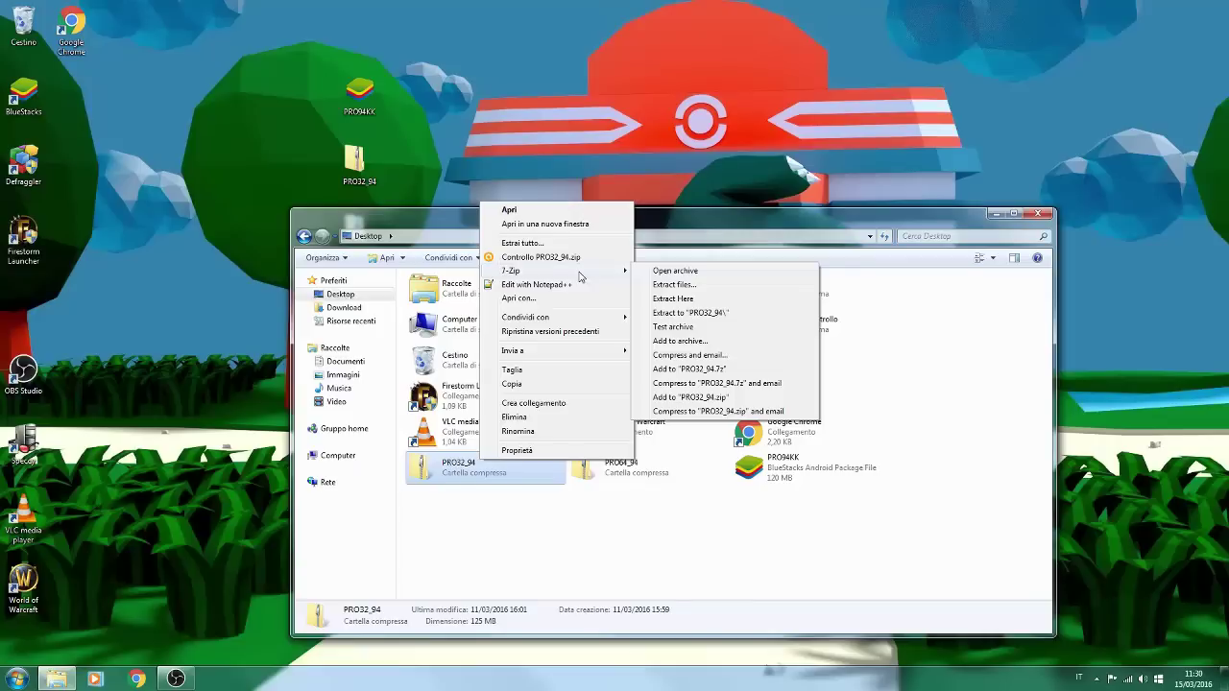
{"action": "left_click", "coordinate": [545, 211]}
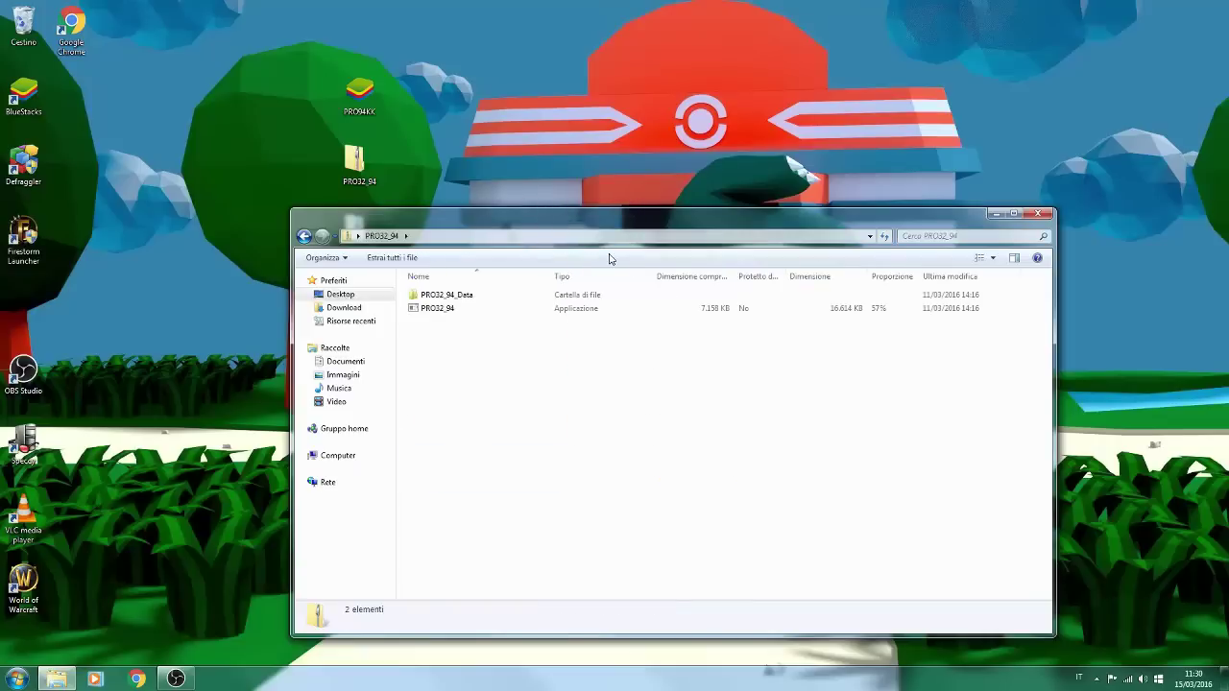
Create a new folder named Pokemon on the desktop
{"action": "right_click", "coordinate": [444, 115]}
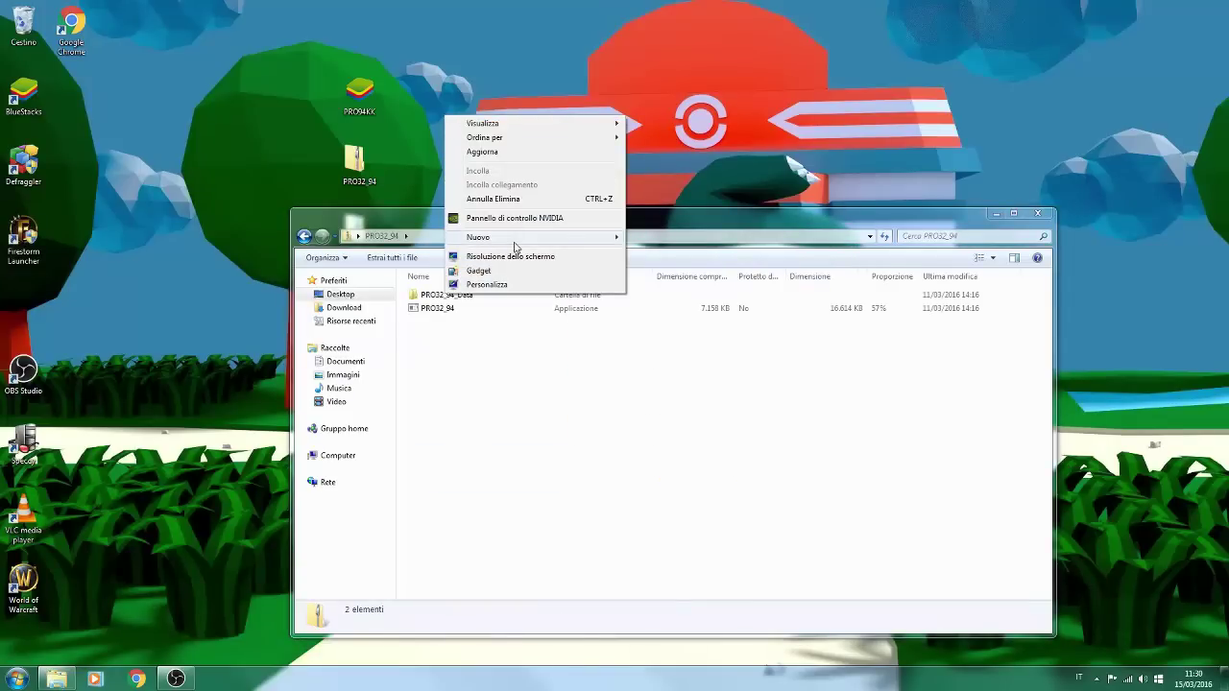
{"action": "mouse_move", "coordinate": [518, 237]}
{"action": "left_click", "coordinate": [639, 239]}
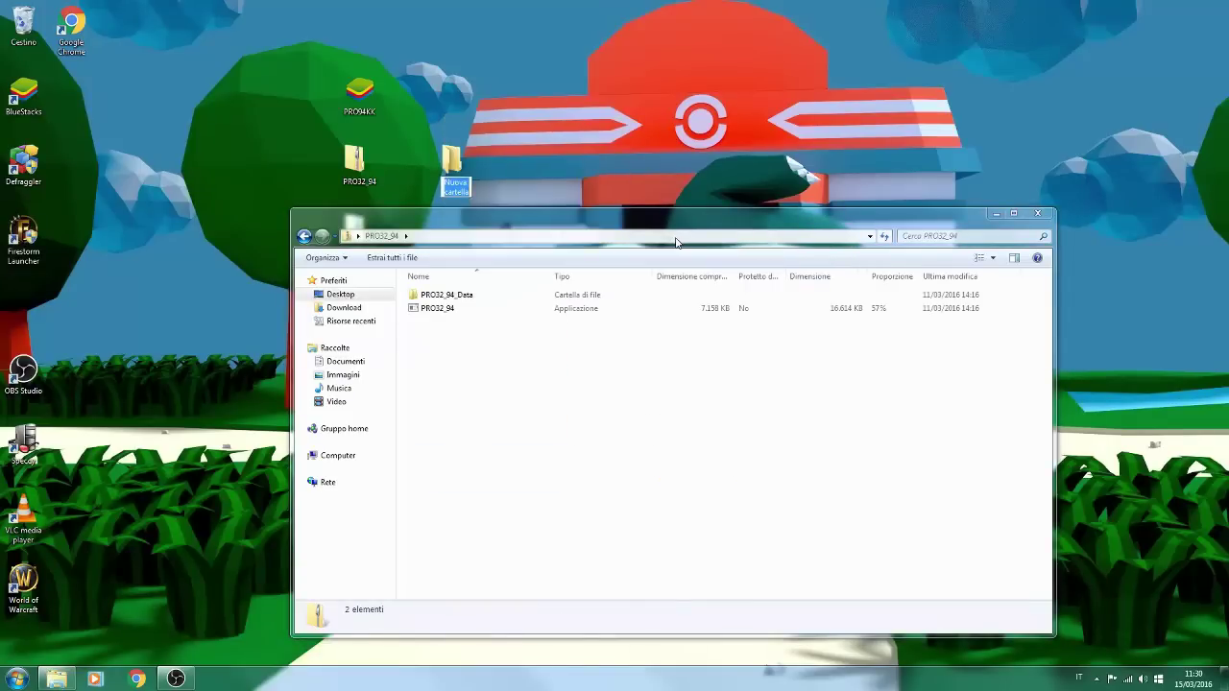
{"action": "type", "text": "Pokemon"}
{"action": "key", "text": "Return"}
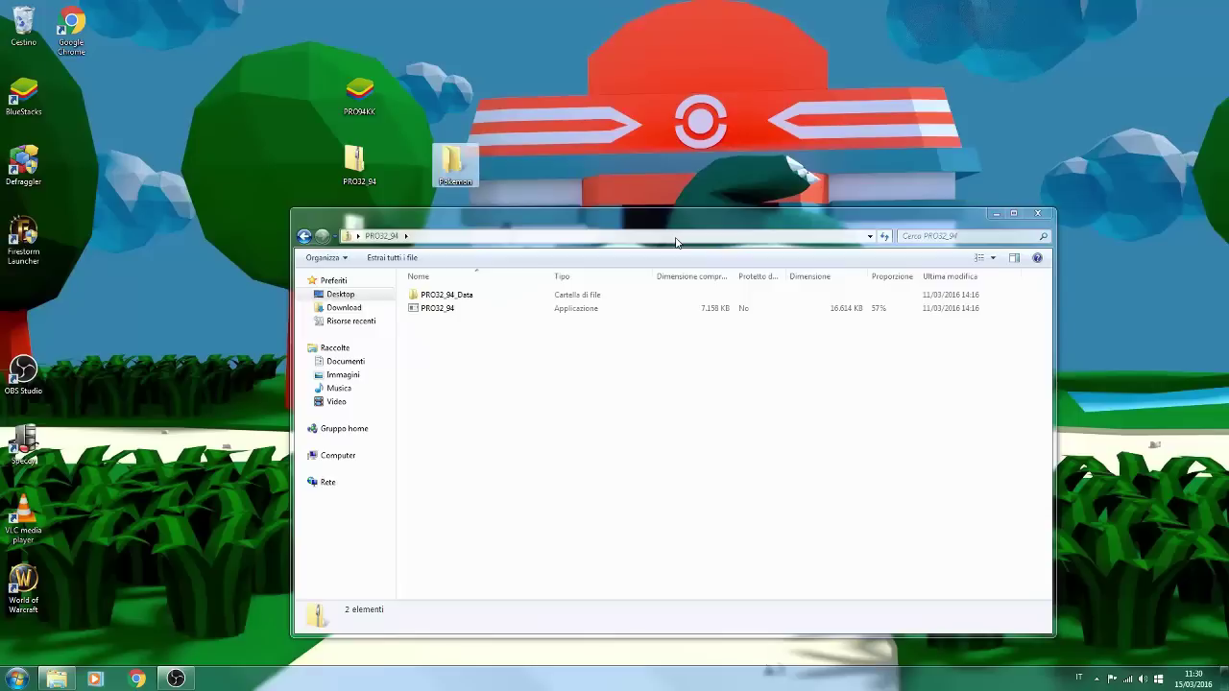
Extract the PRO32_94_Data folder and the PRO32_94 application from the archive into the desktop's Pokemon folder
{"action": "key", "text": "ctrl+a"}
{"action": "left_click_drag", "start_coordinate": [455, 310], "coordinate": [451, 190]}
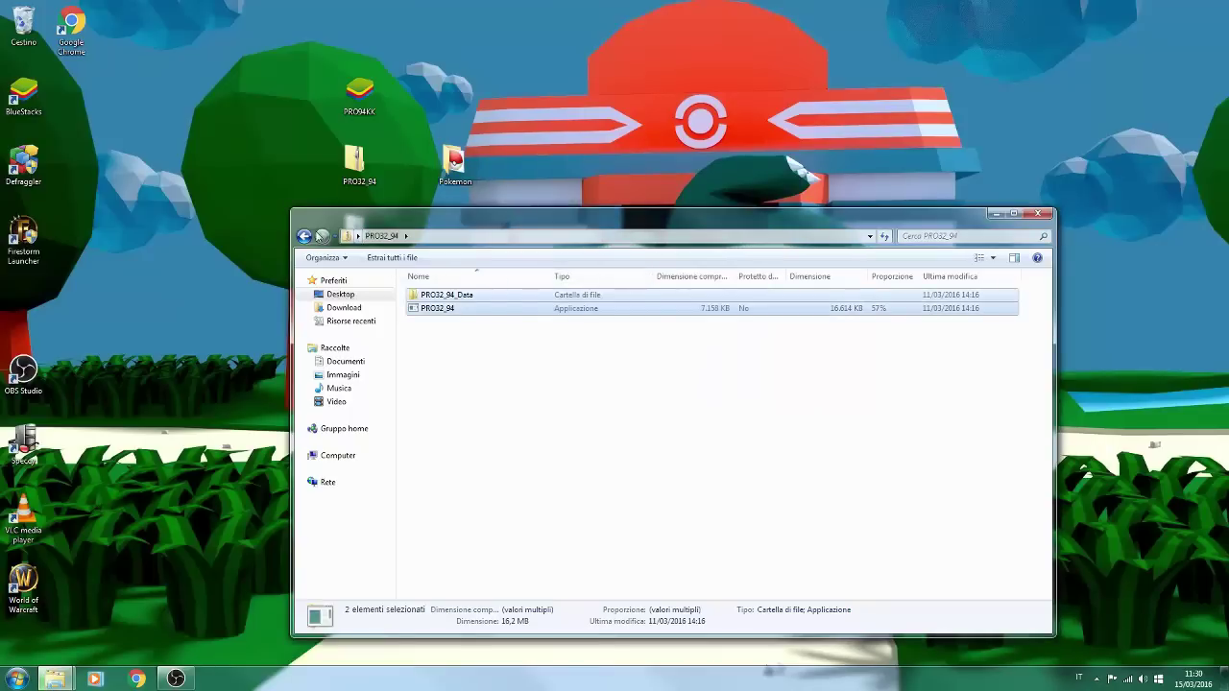
Check the general properties of the PRO32_94 compressed folder on the desktop, then minimize the folder window
{"action": "left_click", "coordinate": [305, 236]}
{"action": "right_click", "coordinate": [601, 470]}
{"action": "left_click", "coordinate": [634, 470]}
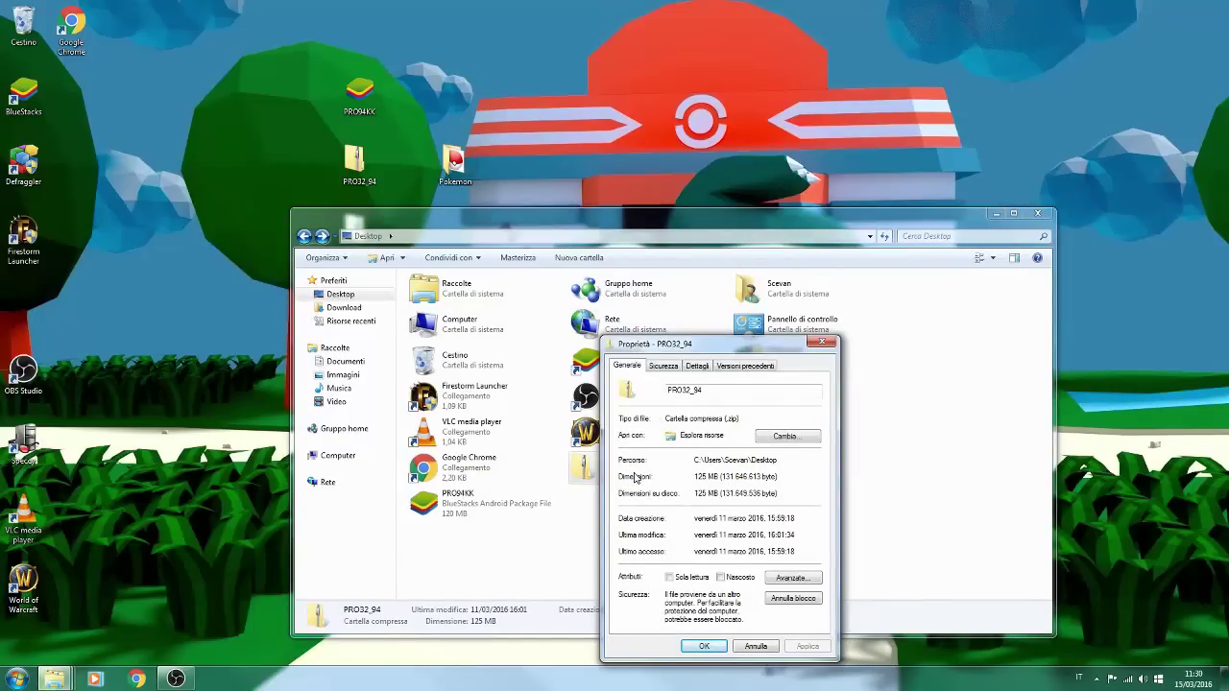
{"action": "left_click", "coordinate": [822, 341]}
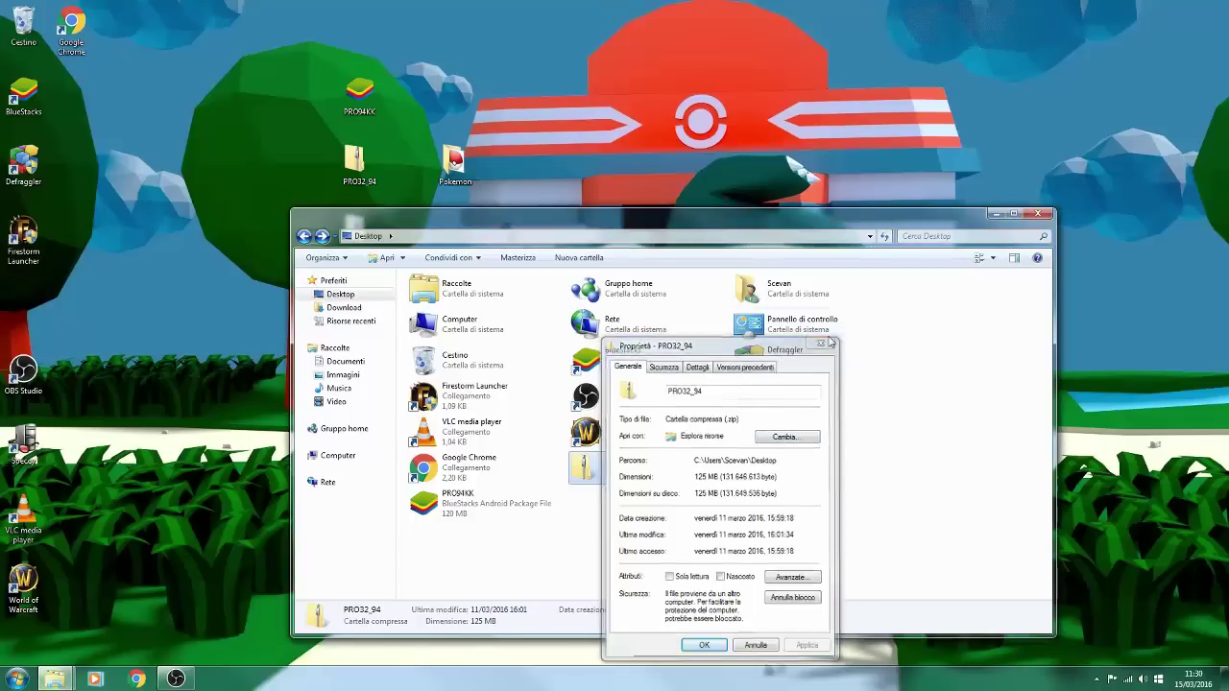
{"action": "left_click", "coordinate": [999, 216]}
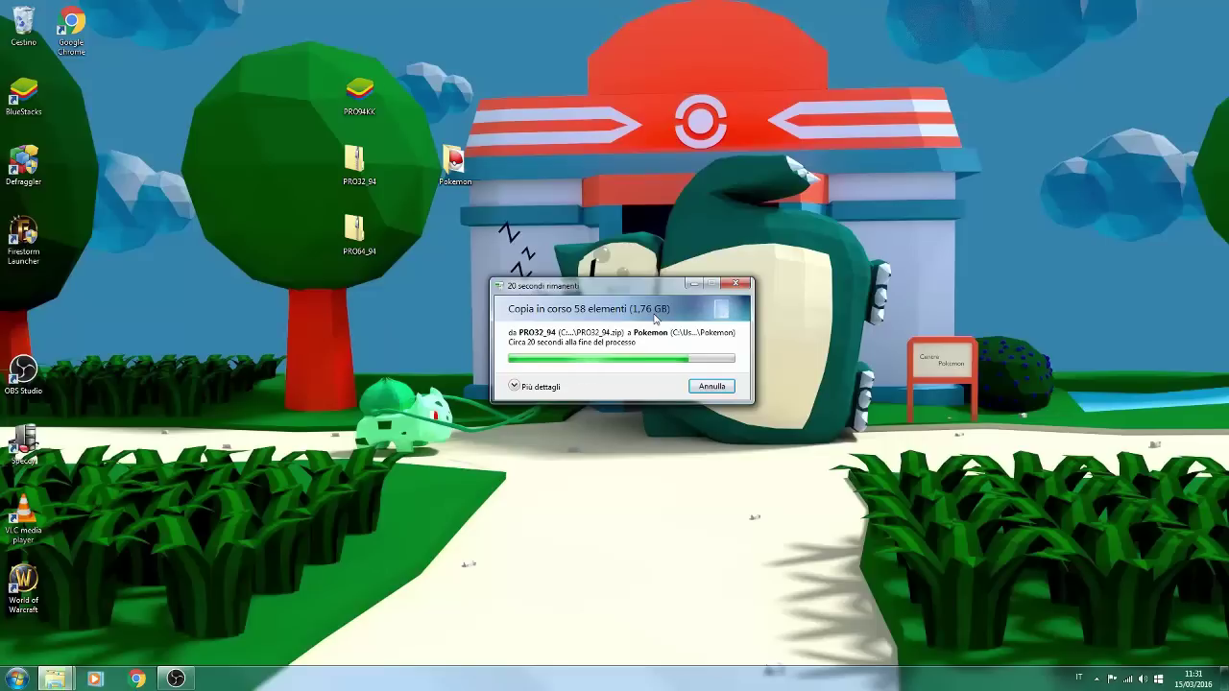
Move the BlueStacks package icon away from the PRO archives on the desktop and expand the copy progress details
{"action": "left_click_drag", "start_coordinate": [355, 92], "coordinate": [267, 99]}
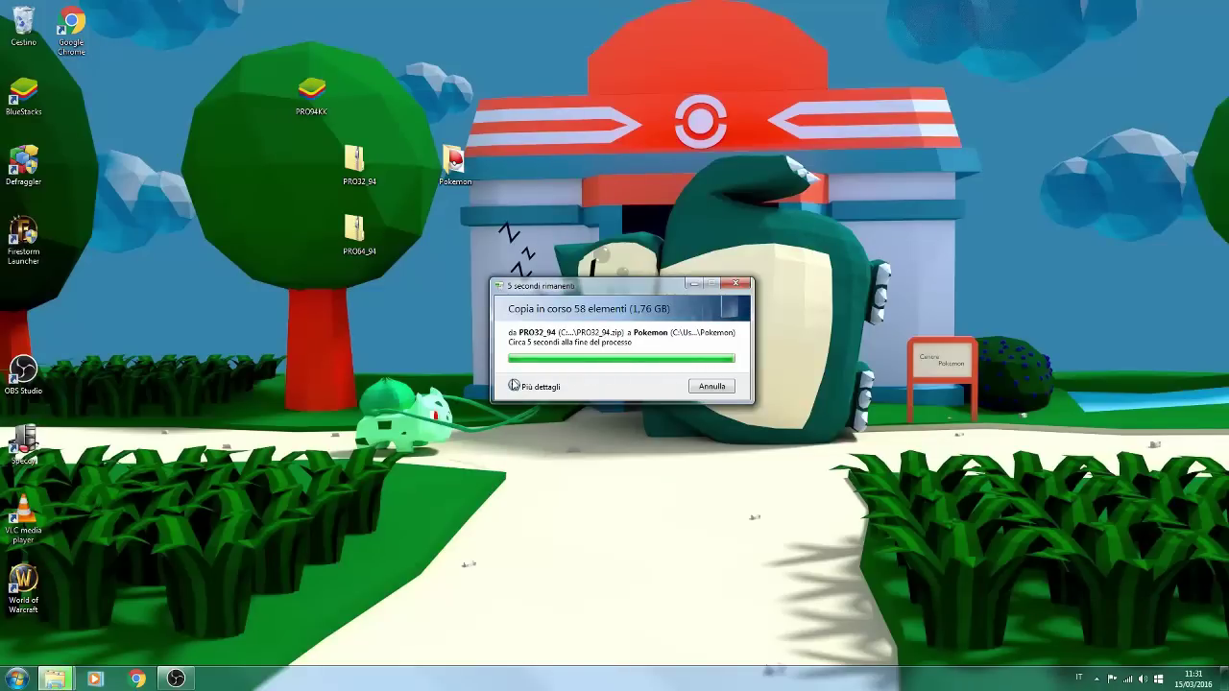
{"action": "left_click", "coordinate": [513, 384]}
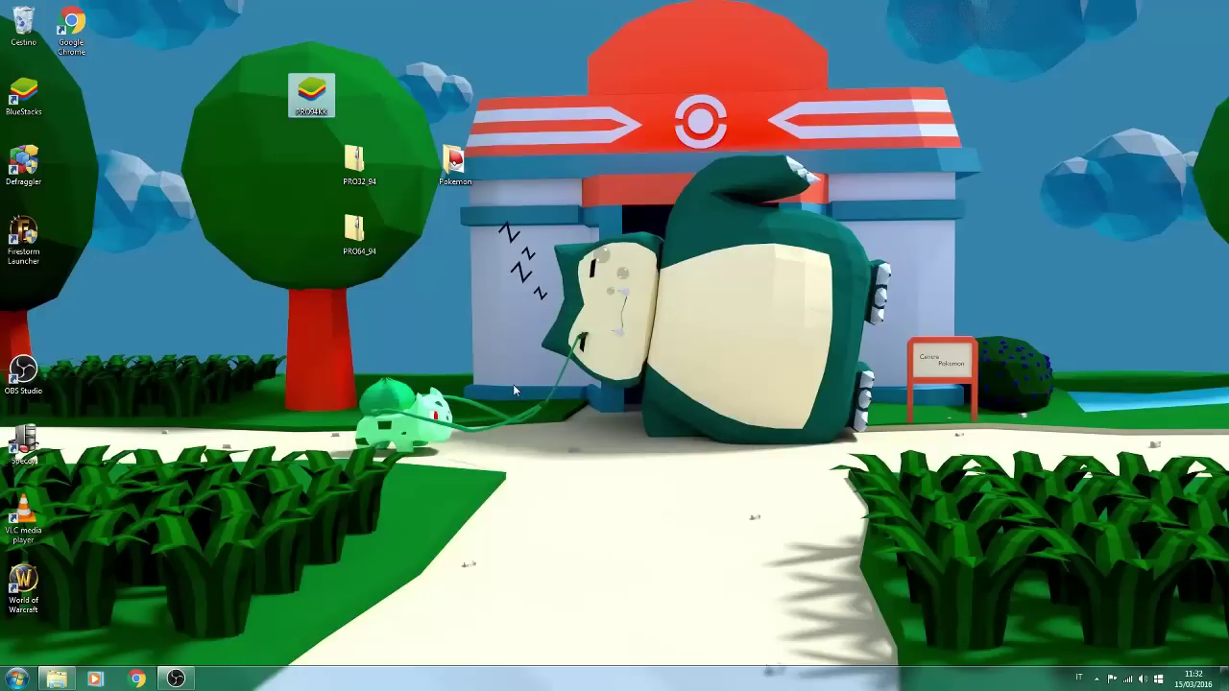
Examine the extracted files in the Pokemon folder, including the Resources and Mono folders inside PRO32_94_Data
{"action": "double_click", "coordinate": [454, 164]}
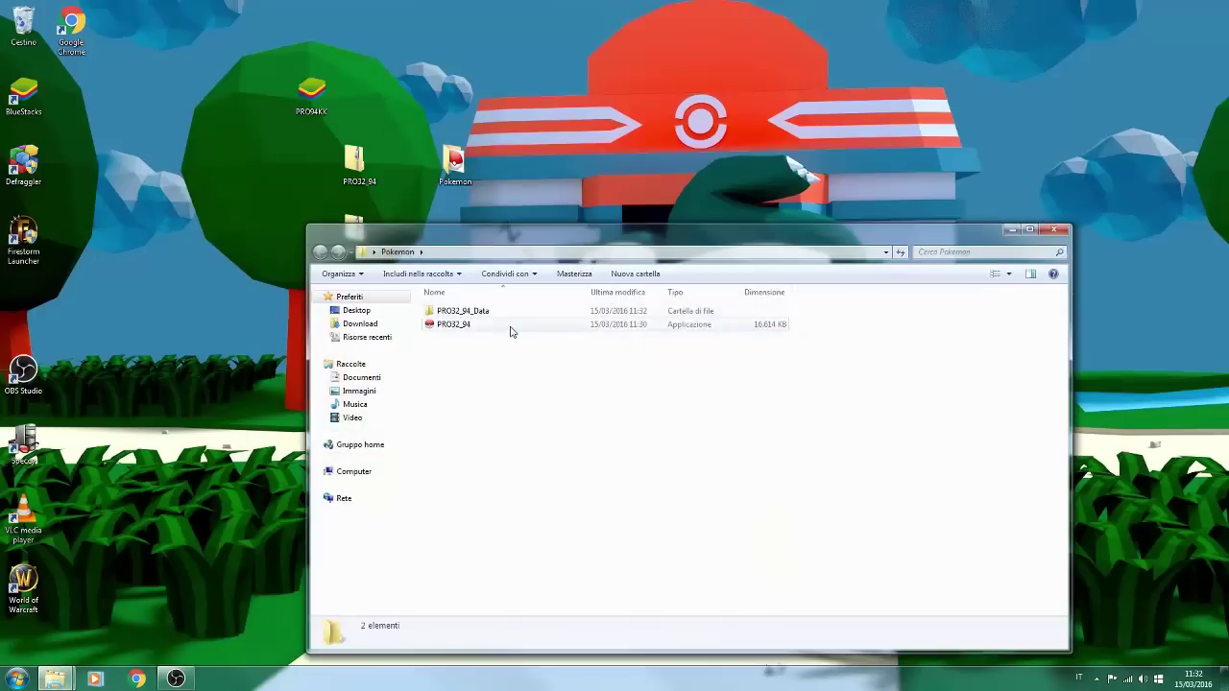
{"action": "double_click", "coordinate": [582, 312]}
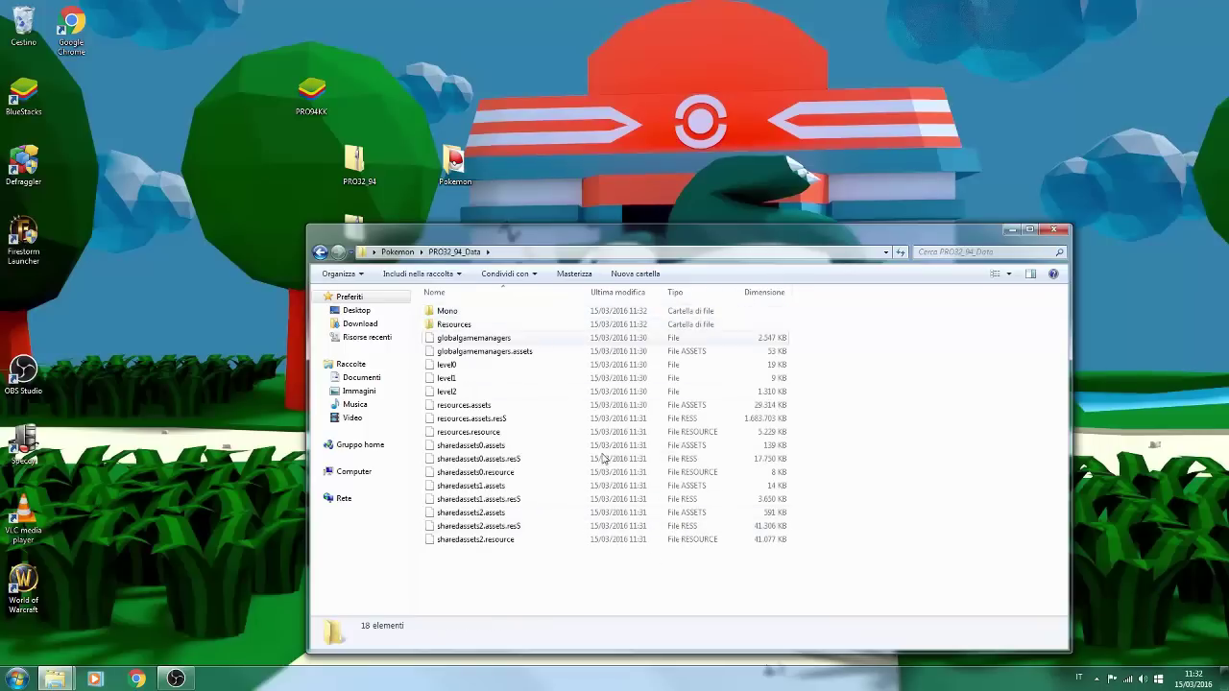
{"action": "double_click", "coordinate": [518, 326]}
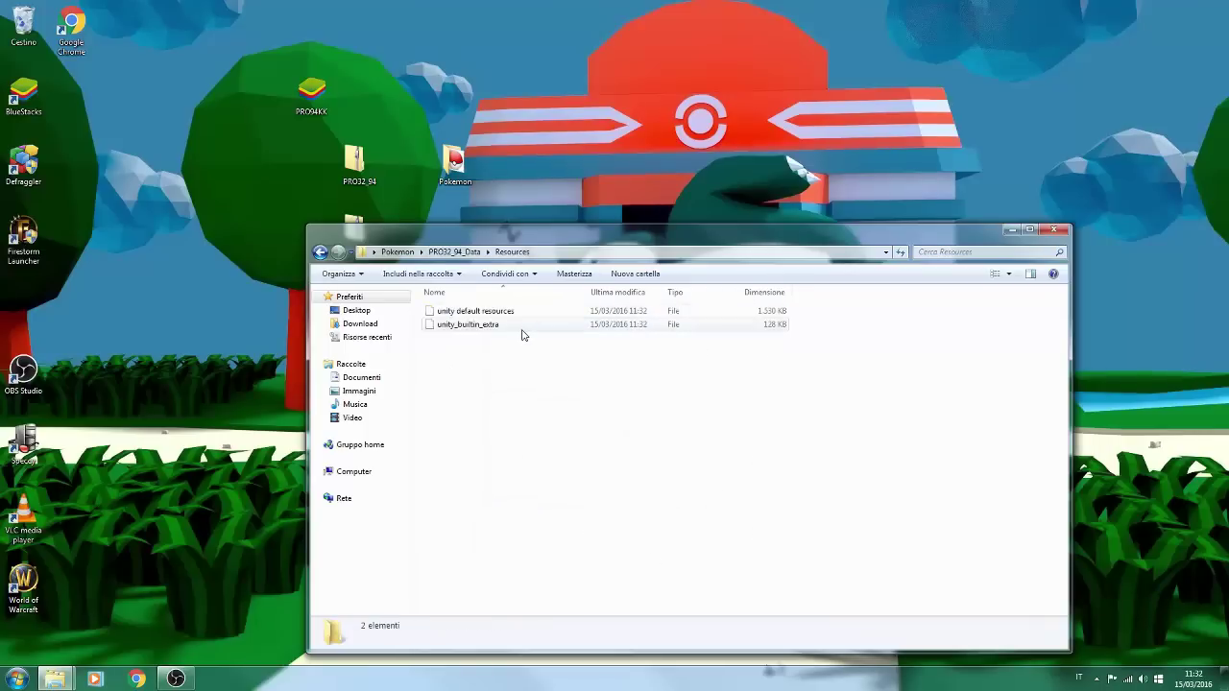
{"action": "left_click", "coordinate": [320, 251]}
{"action": "double_click", "coordinate": [443, 324]}
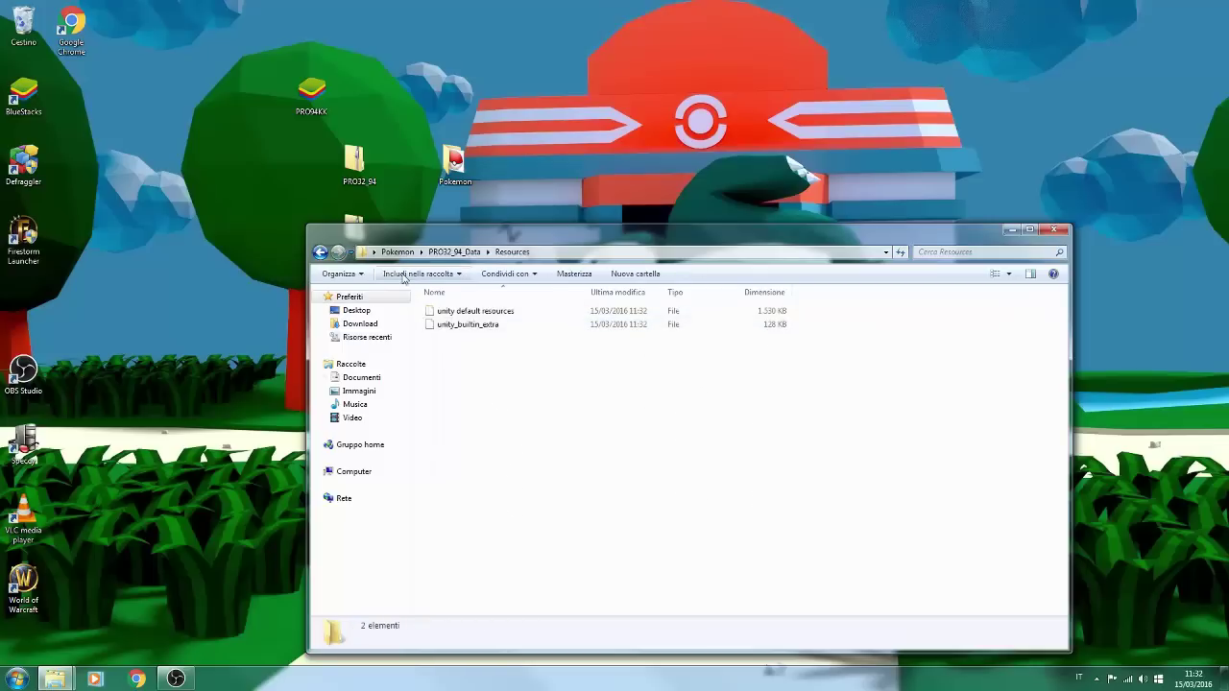
{"action": "left_click", "coordinate": [319, 251]}
{"action": "double_click", "coordinate": [445, 312]}
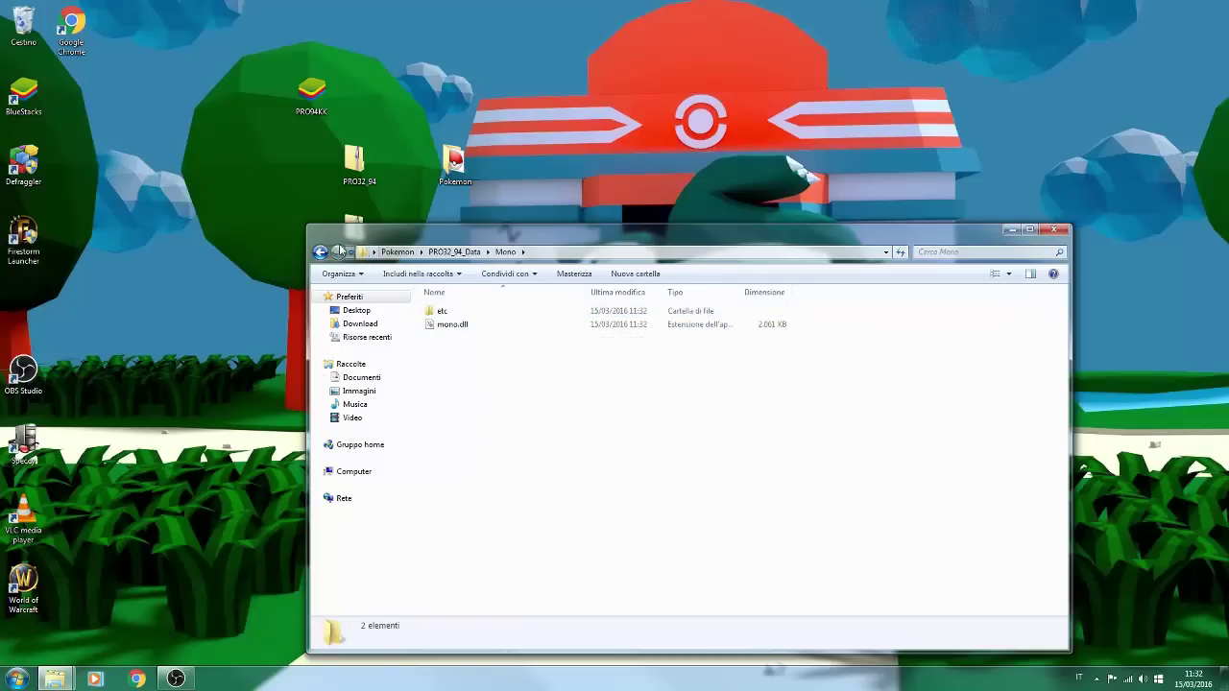
Run the PRO32_94 application from the Pokemon folder, allowing it to start despite the unverified publisher
{"action": "left_click", "coordinate": [397, 252]}
{"action": "double_click", "coordinate": [451, 325]}
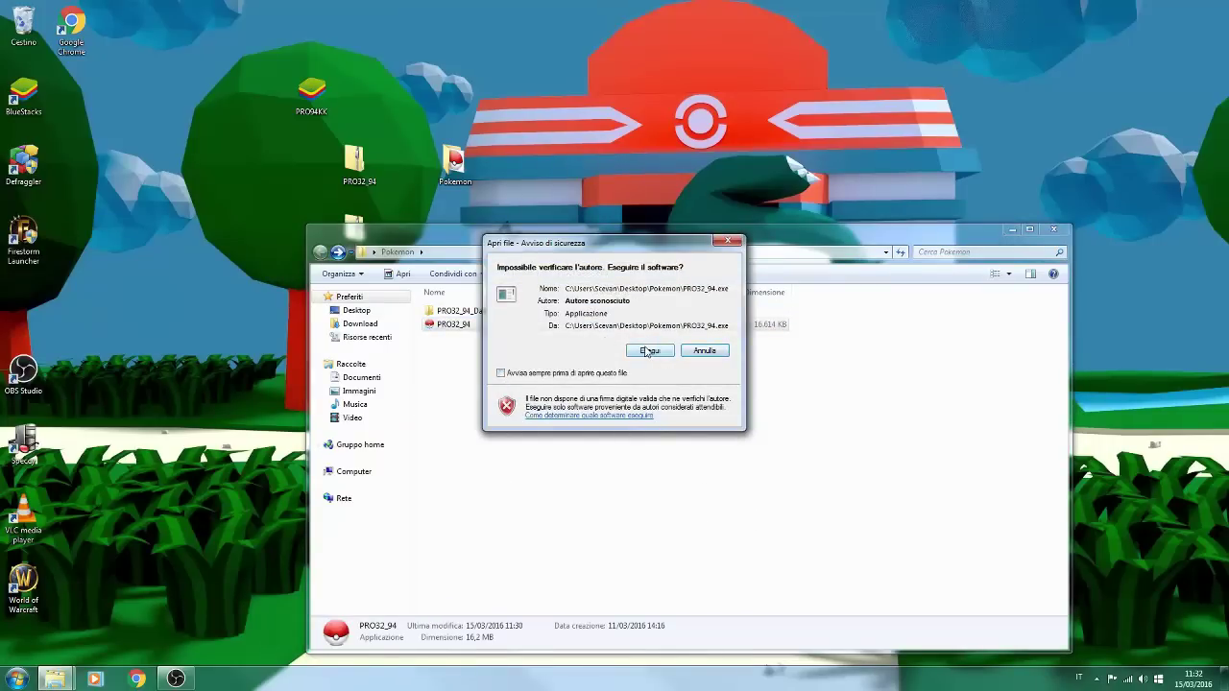
{"action": "left_click", "coordinate": [648, 351]}
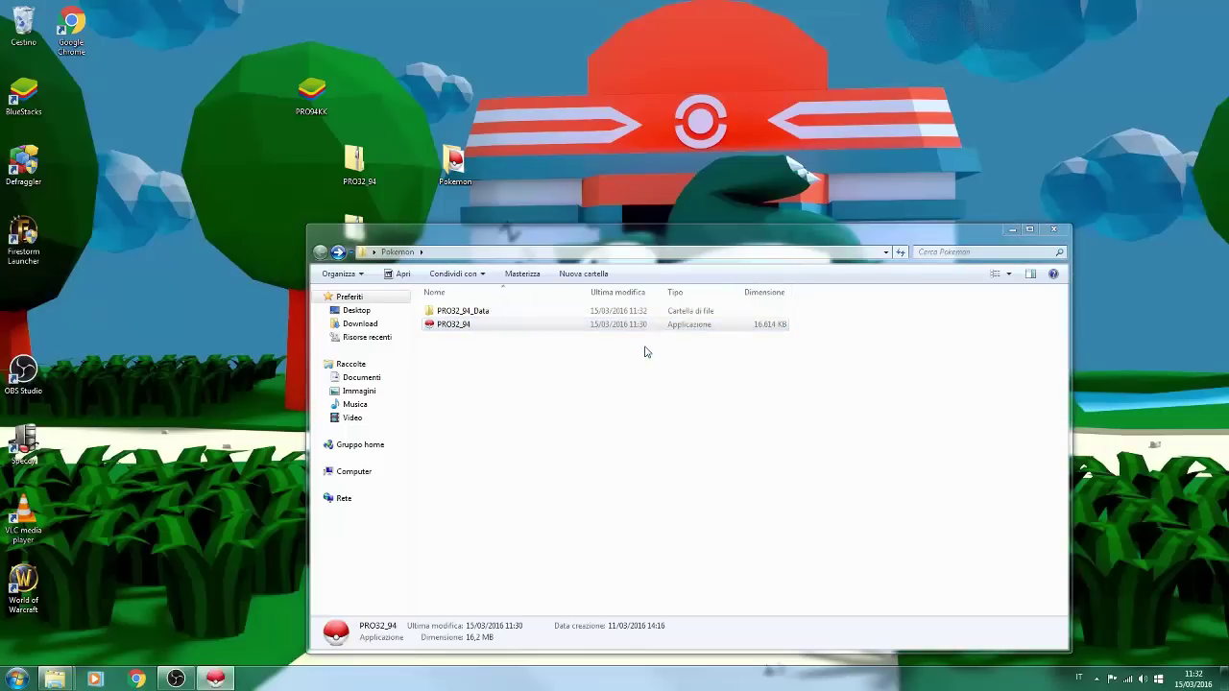
Switch to OBS Studio and add a new capture source for the Pokemon Revolution Online game to Scena 1
{"action": "left_click", "coordinate": [175, 678]}
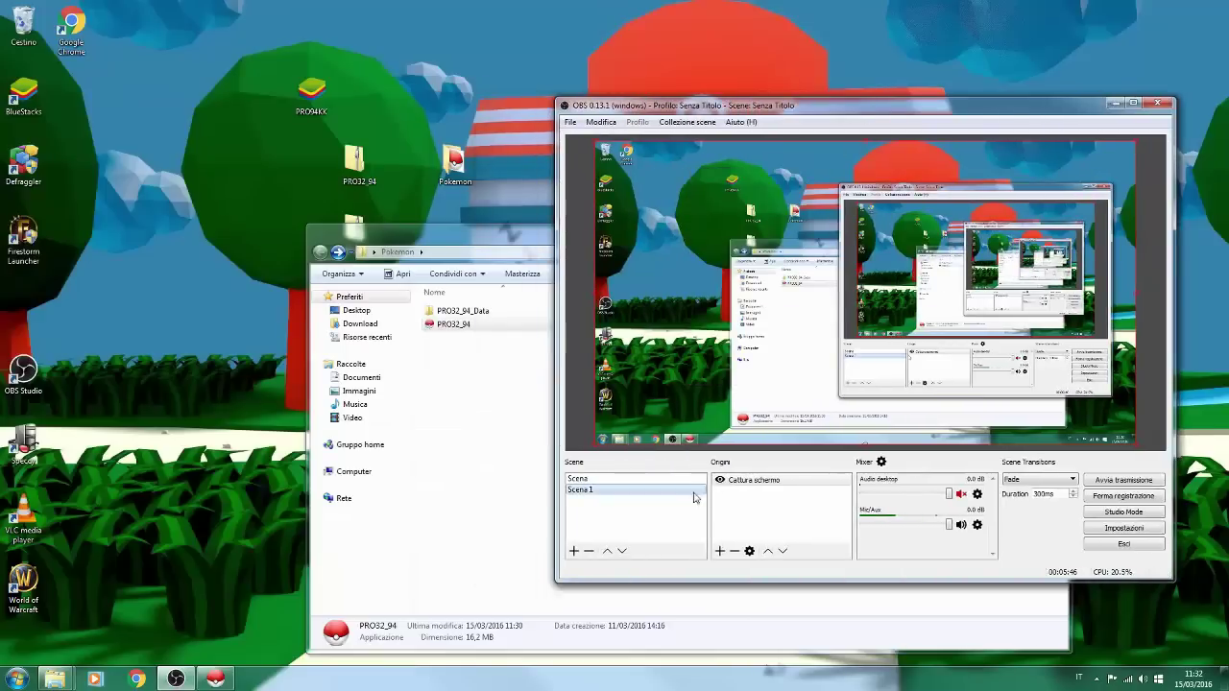
{"action": "left_click", "coordinate": [719, 550]}
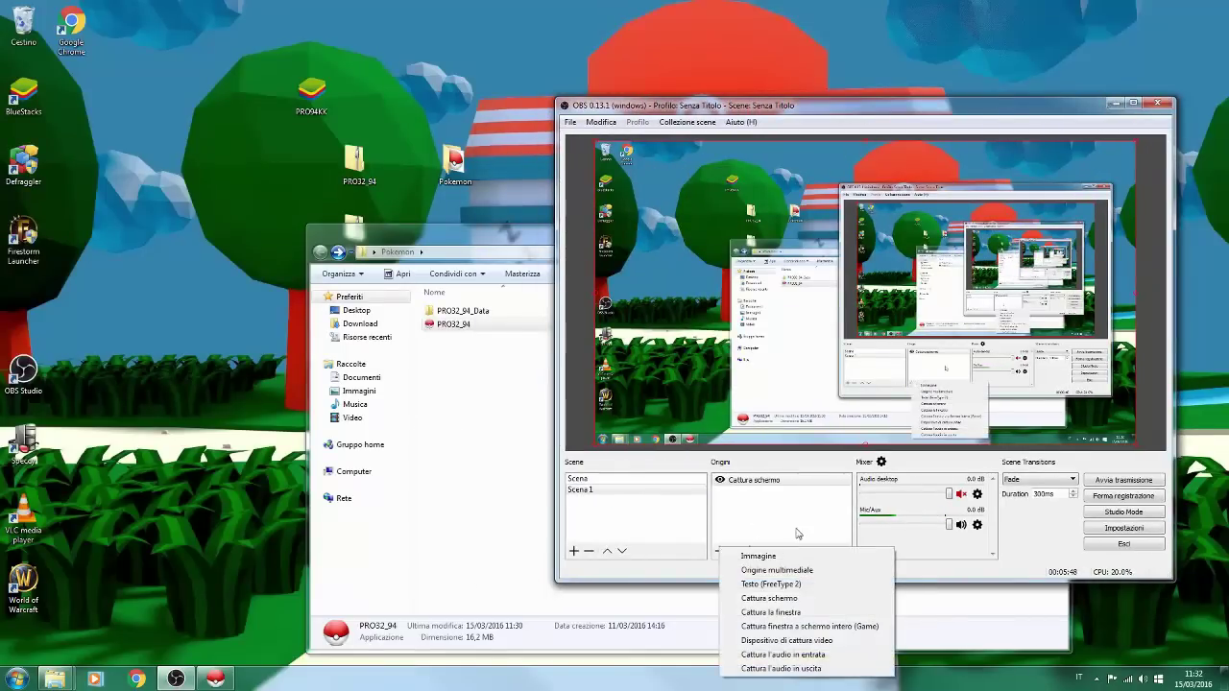
{"action": "left_click", "coordinate": [772, 598]}
{"action": "left_click", "coordinate": [902, 437]}
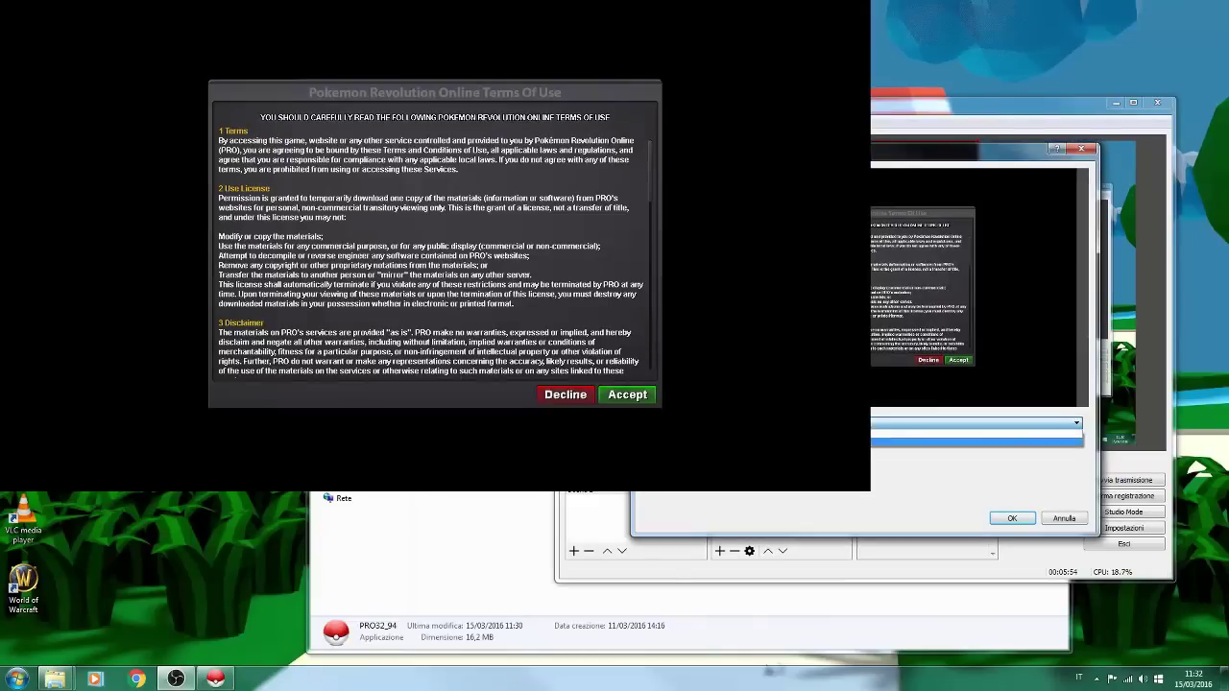
{"action": "left_click", "coordinate": [1025, 521]}
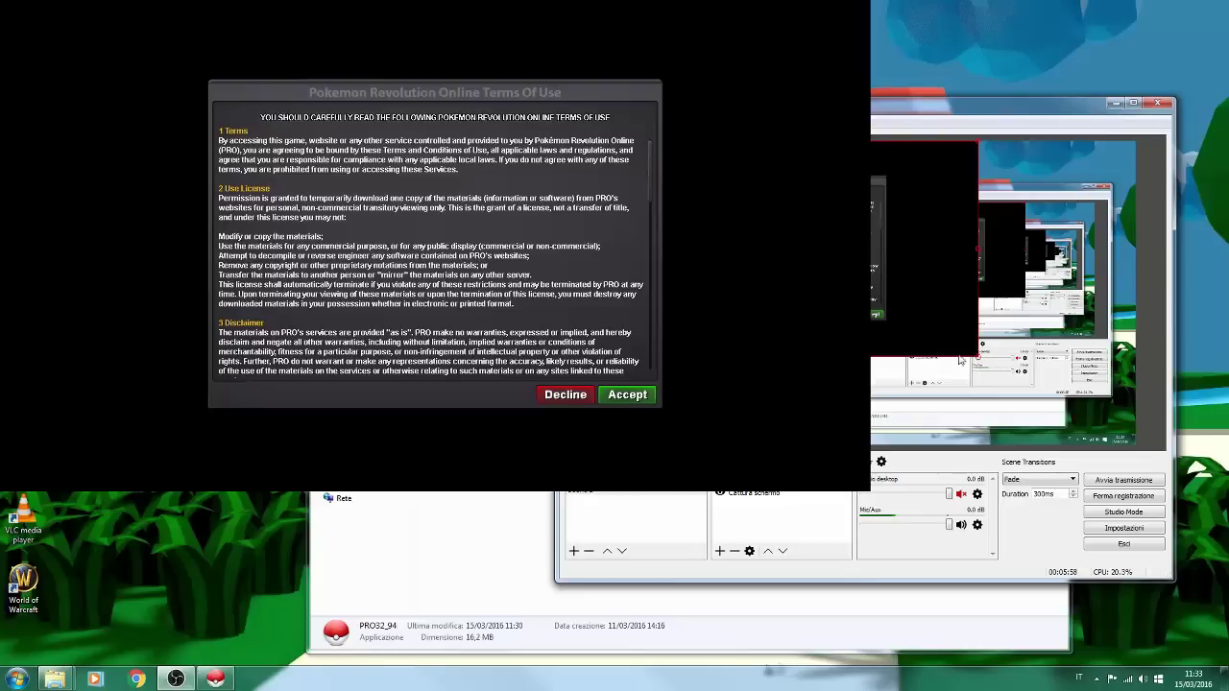
Accept the Pokemon Revolution Online Terms of Use in the game
{"action": "left_click", "coordinate": [626, 395]}
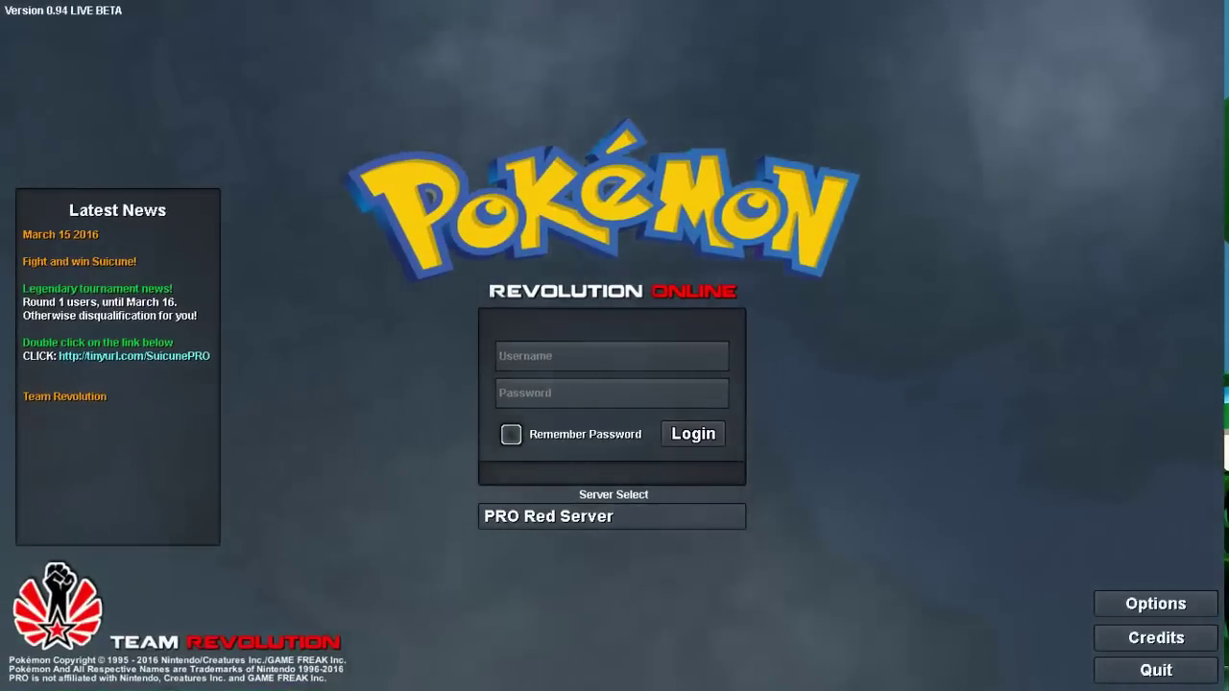
Switch the login server to PRO Blue Server and back to PRO Red Server
{"action": "left_click", "coordinate": [629, 517]}
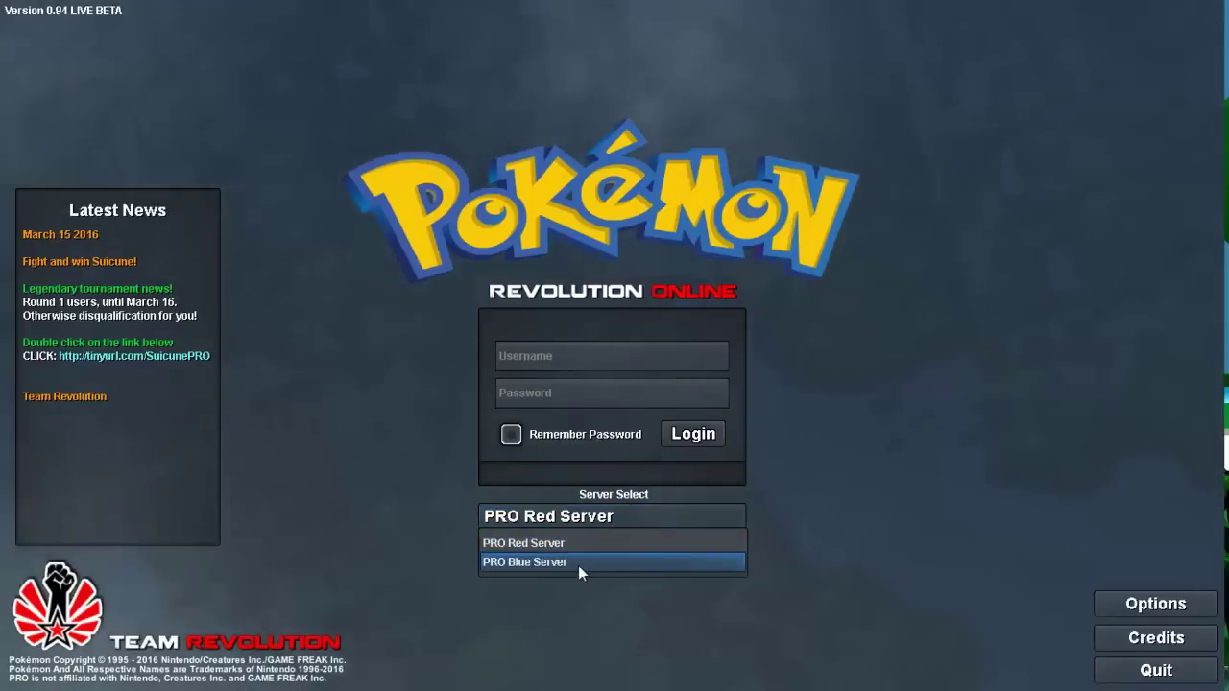
{"action": "left_click", "coordinate": [578, 563]}
{"action": "left_click", "coordinate": [588, 518]}
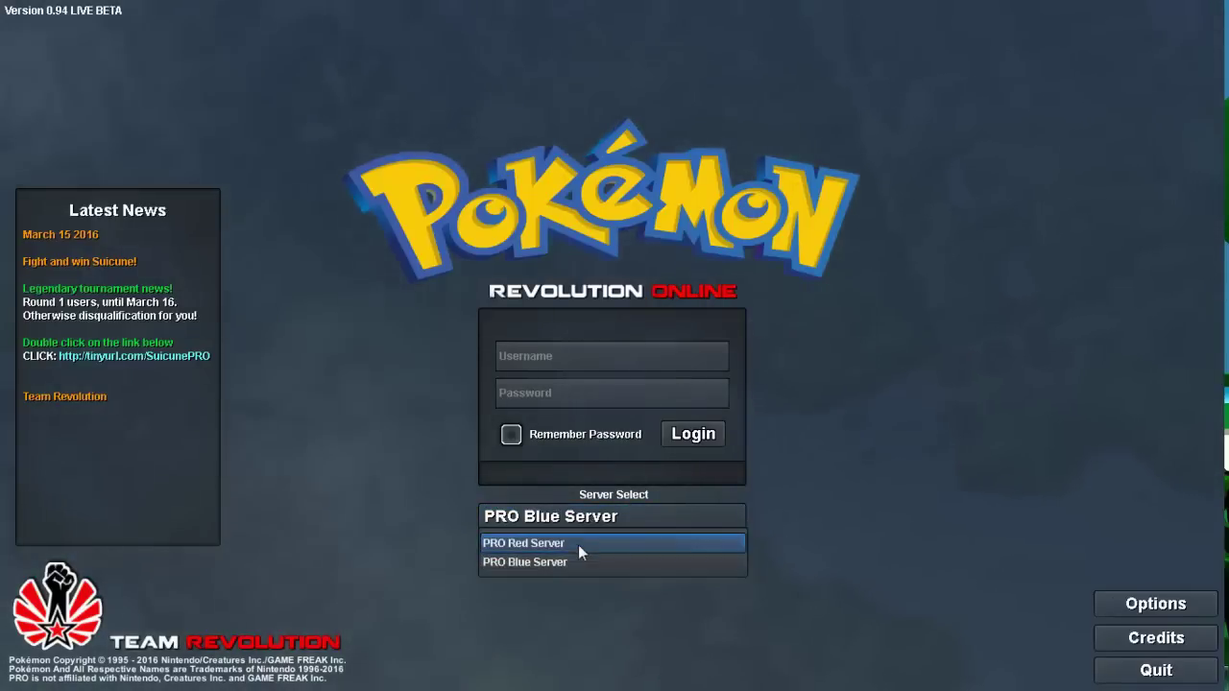
{"action": "left_click", "coordinate": [577, 543]}
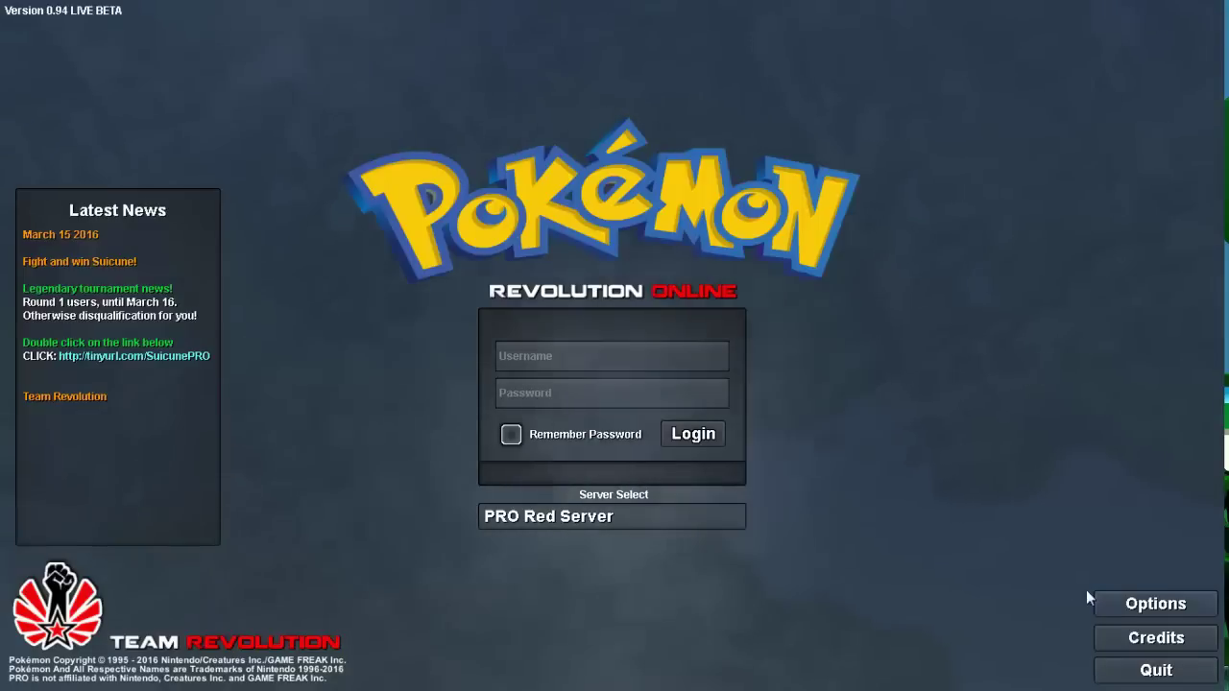
Lower the game's music volume to nearly the minimum in the sound options and apply the change
{"action": "left_click", "coordinate": [1128, 603]}
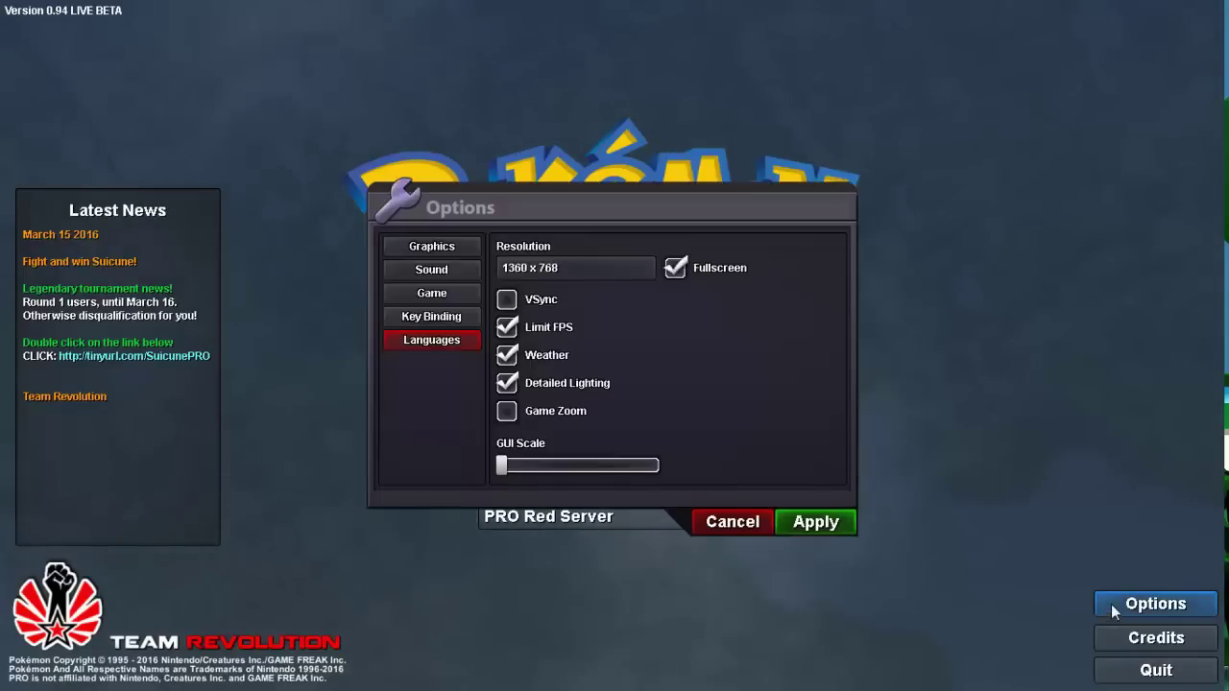
{"action": "left_click", "coordinate": [453, 290]}
{"action": "left_click", "coordinate": [450, 272]}
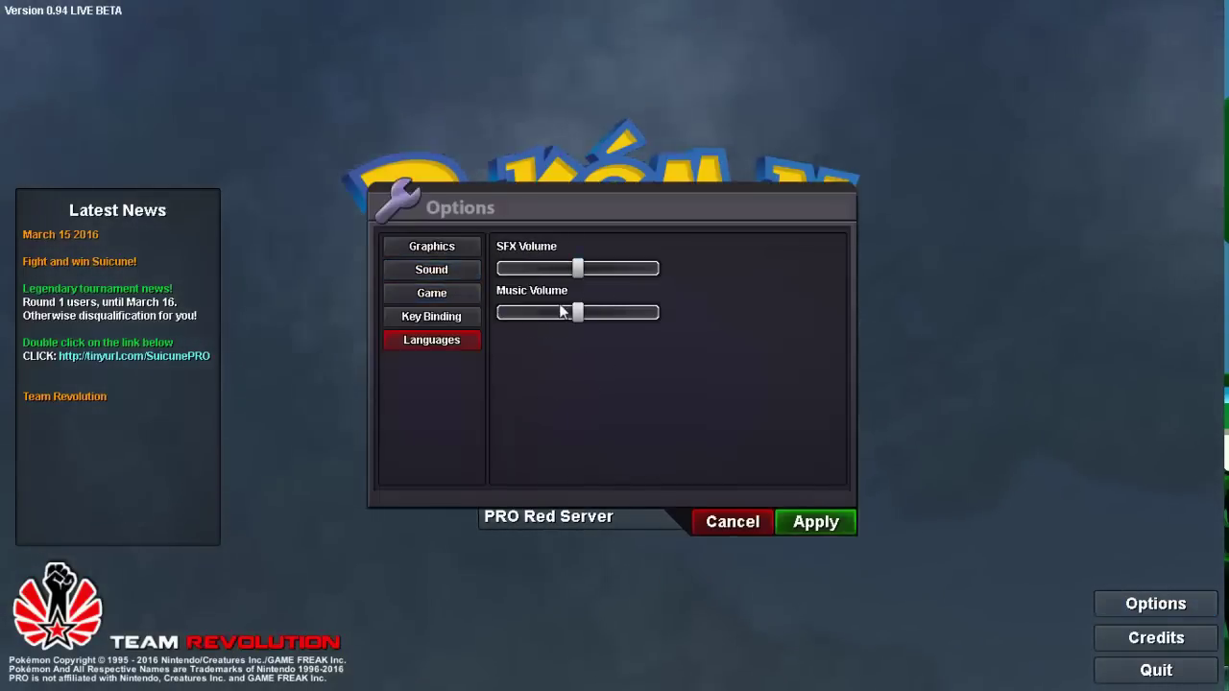
{"action": "left_click_drag", "start_coordinate": [561, 312], "coordinate": [503, 313]}
{"action": "left_click", "coordinate": [791, 524]}
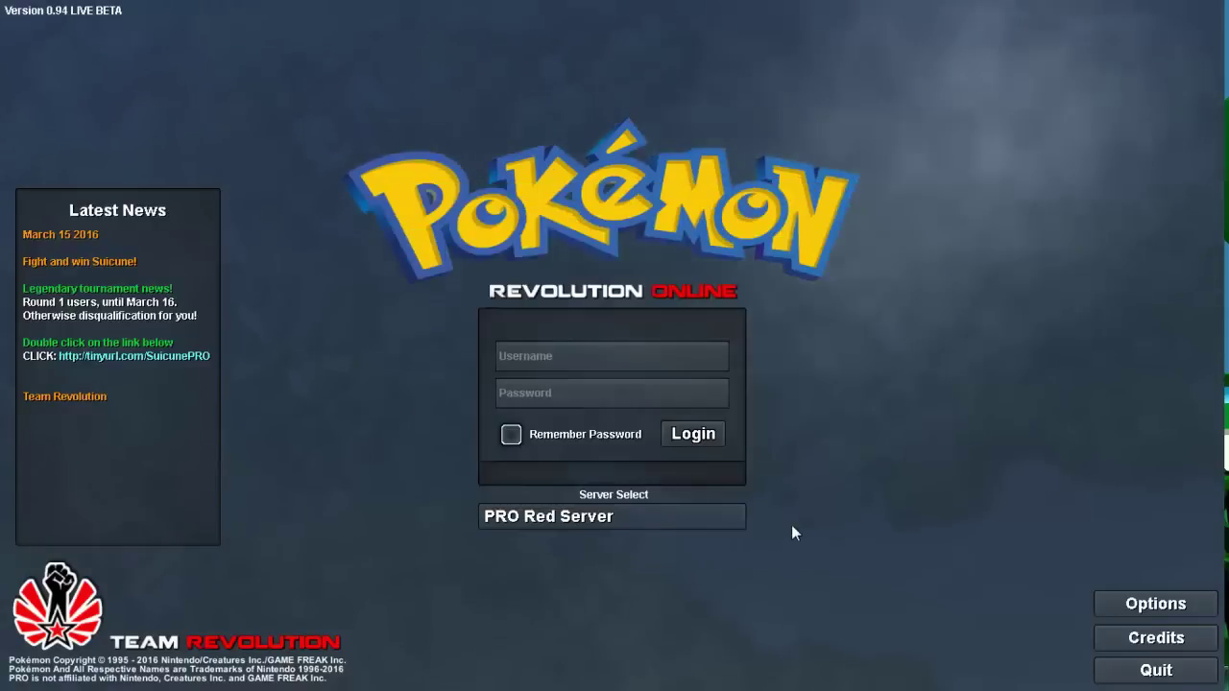
Review the key binding, game, sound and graphics settings in the game's options
{"action": "left_click", "coordinate": [1132, 600]}
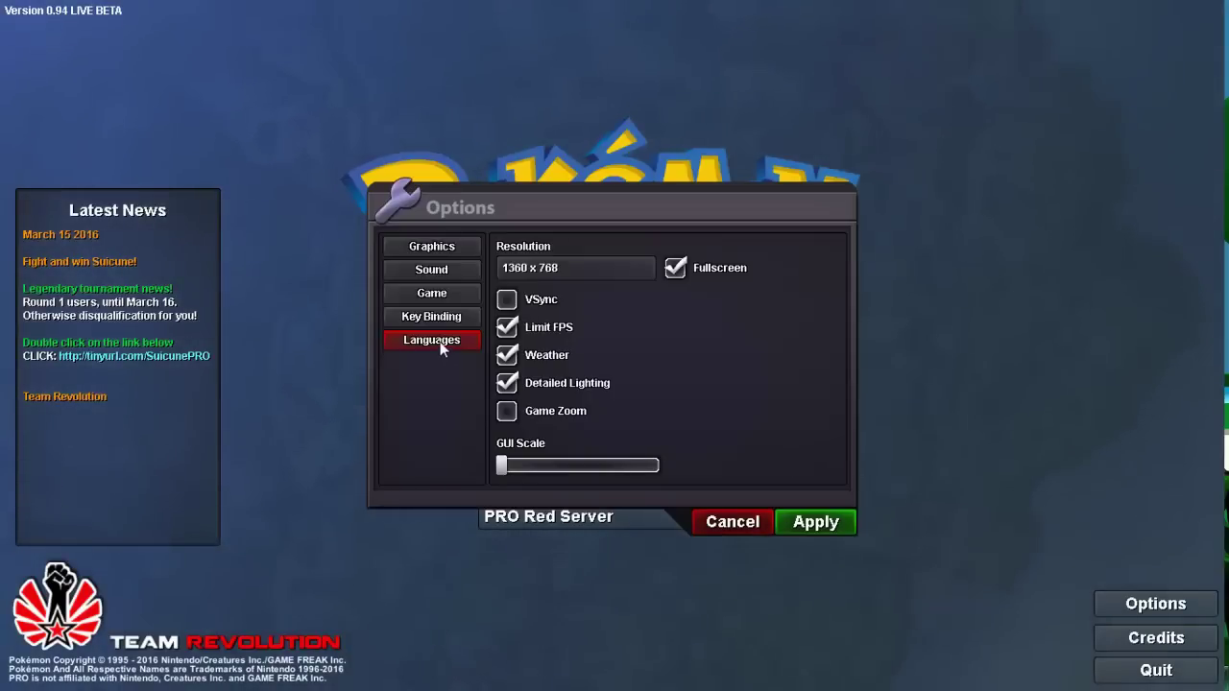
{"action": "left_click", "coordinate": [434, 316]}
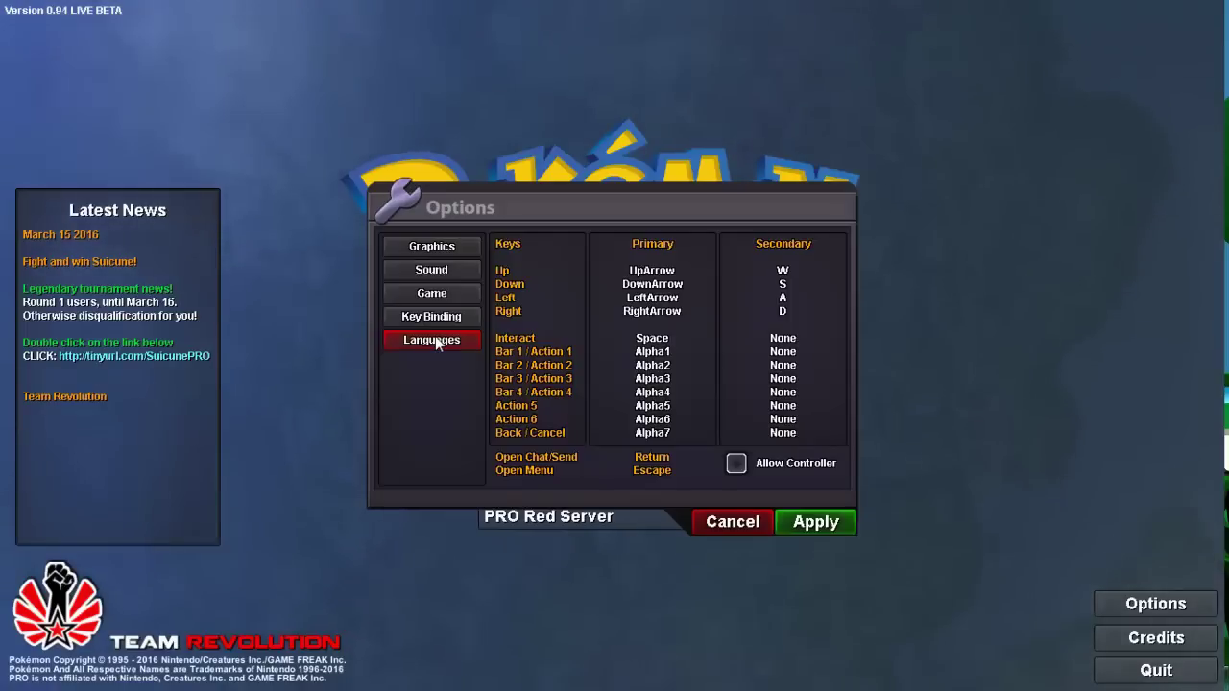
{"action": "left_click", "coordinate": [441, 301]}
{"action": "left_click", "coordinate": [441, 273]}
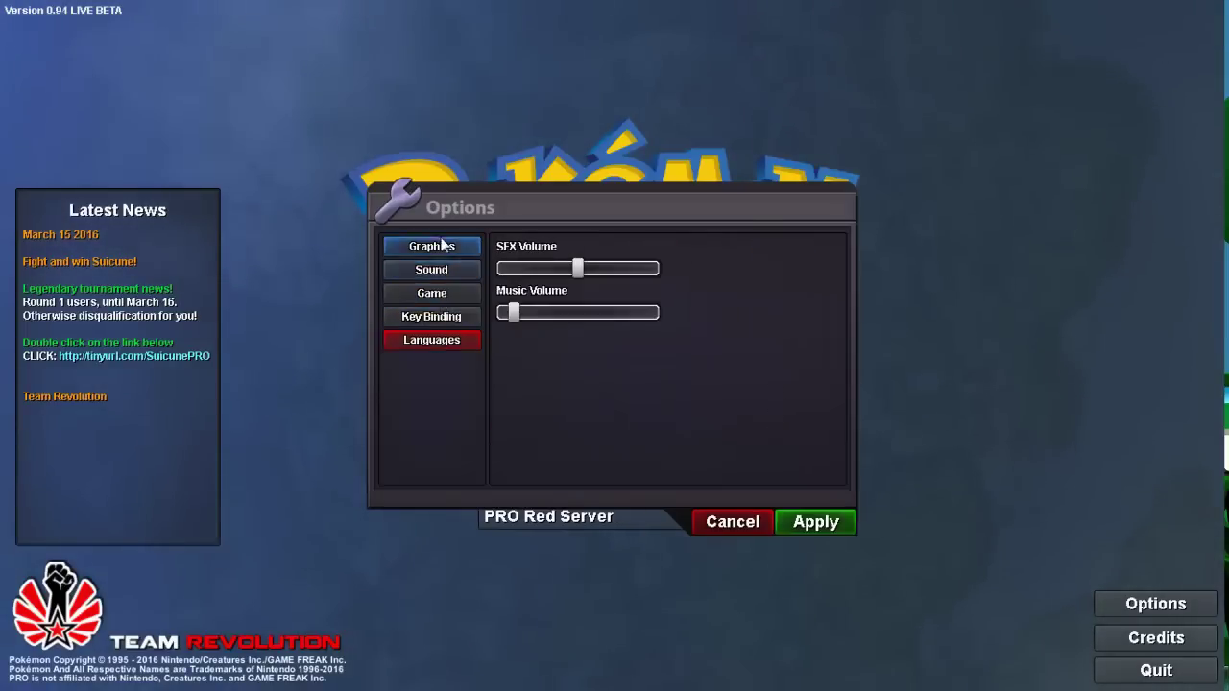
{"action": "left_click", "coordinate": [437, 246]}
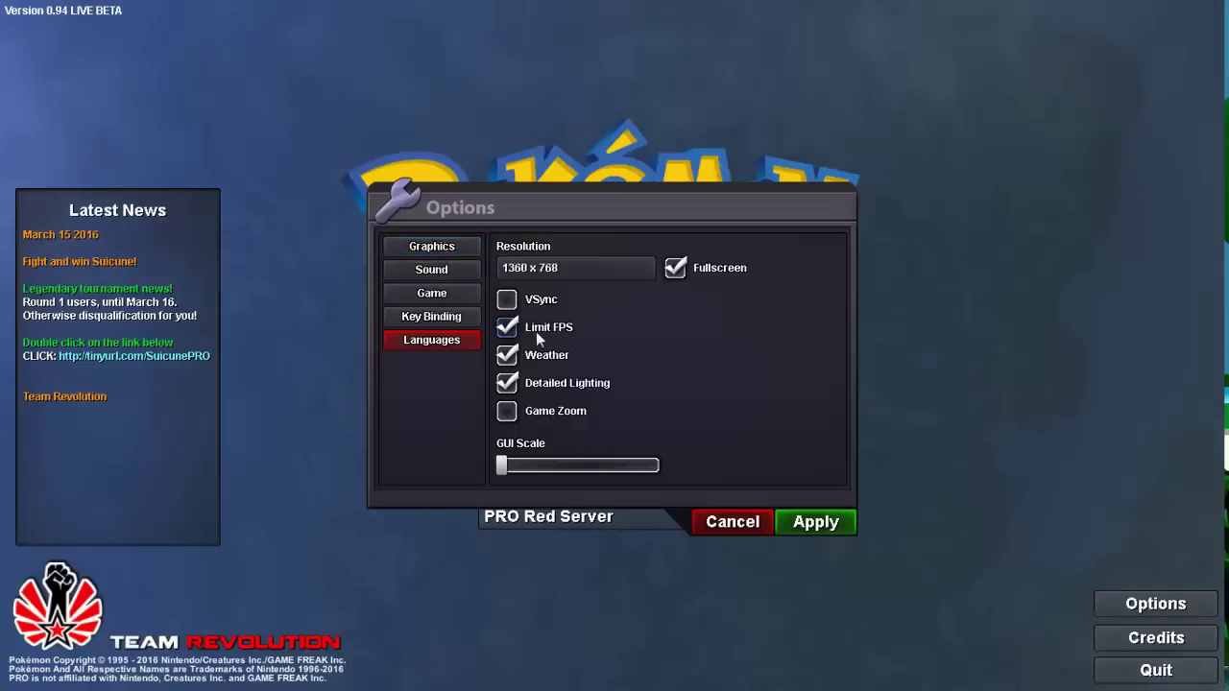